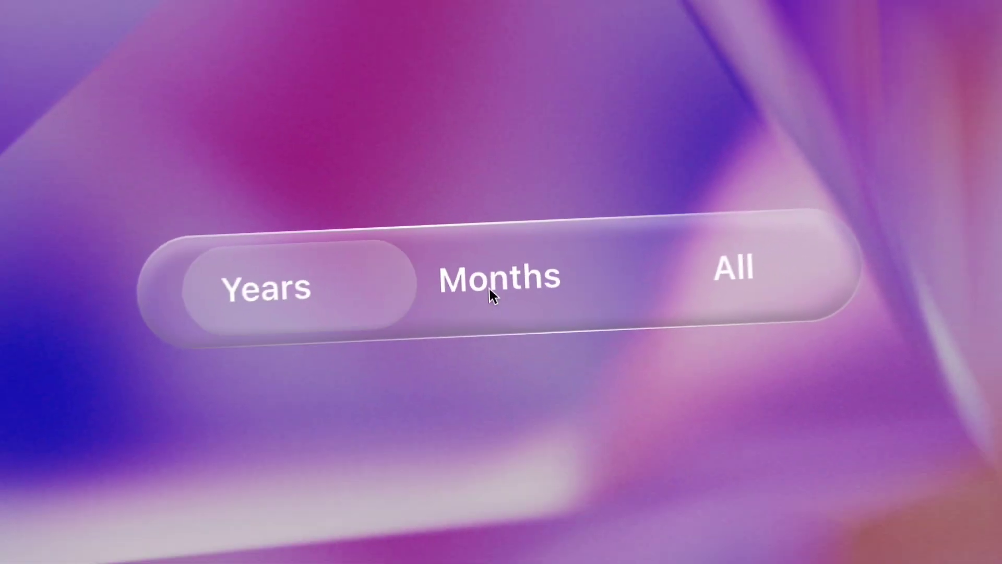
Preview the glass designs by switching the segmented control to Months and All, and trying the timer control
click(488, 284)
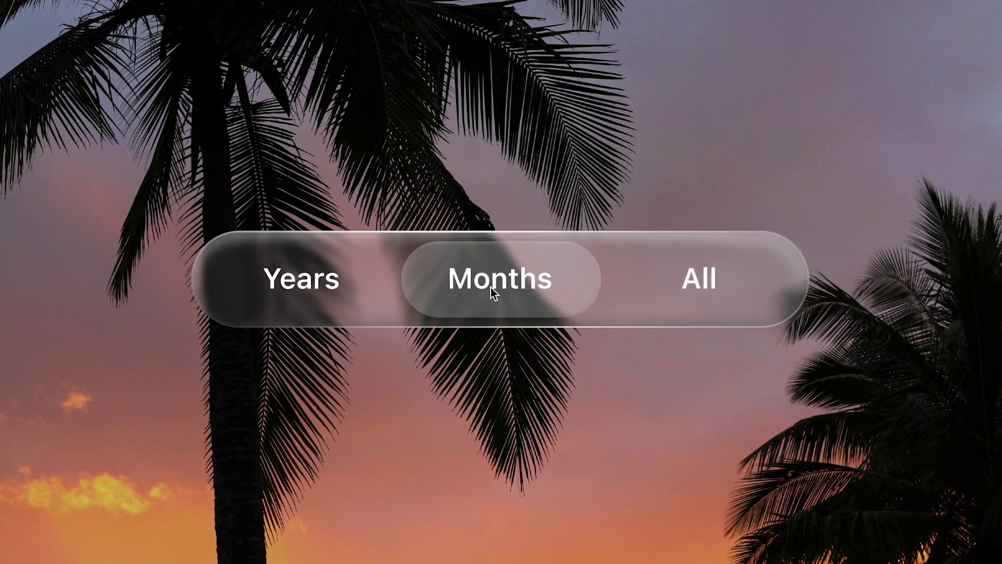
click(690, 284)
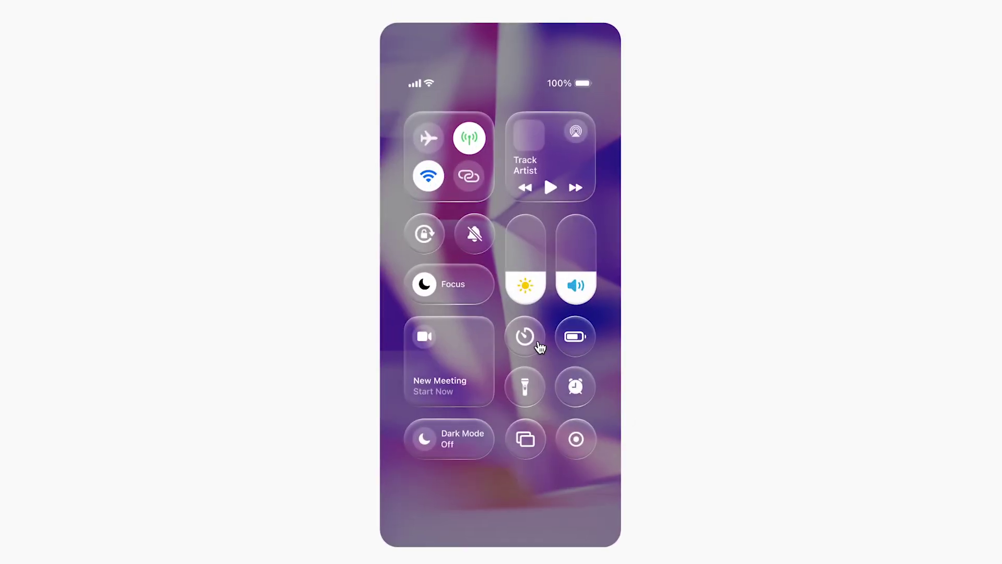
click(540, 346)
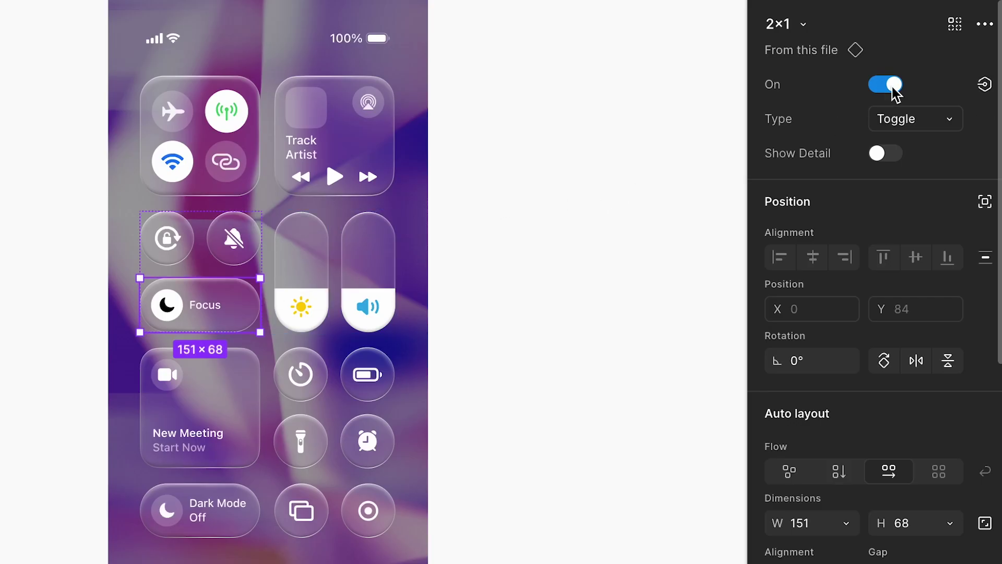
Try switching the Focus control's On property off and back on
click(894, 90)
click(893, 89)
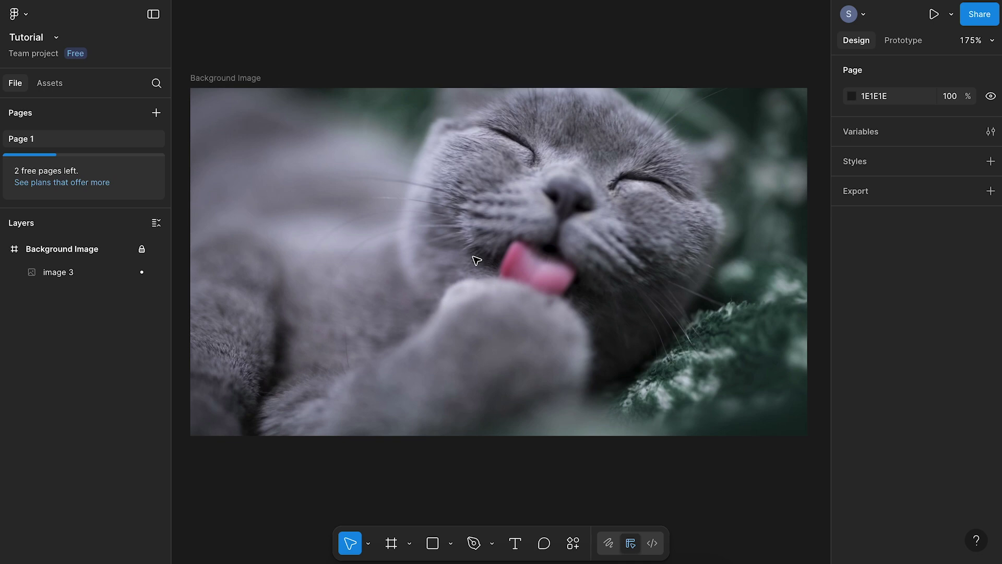
Add a text layer reading "Years" near the middle of the background image
click(515, 543)
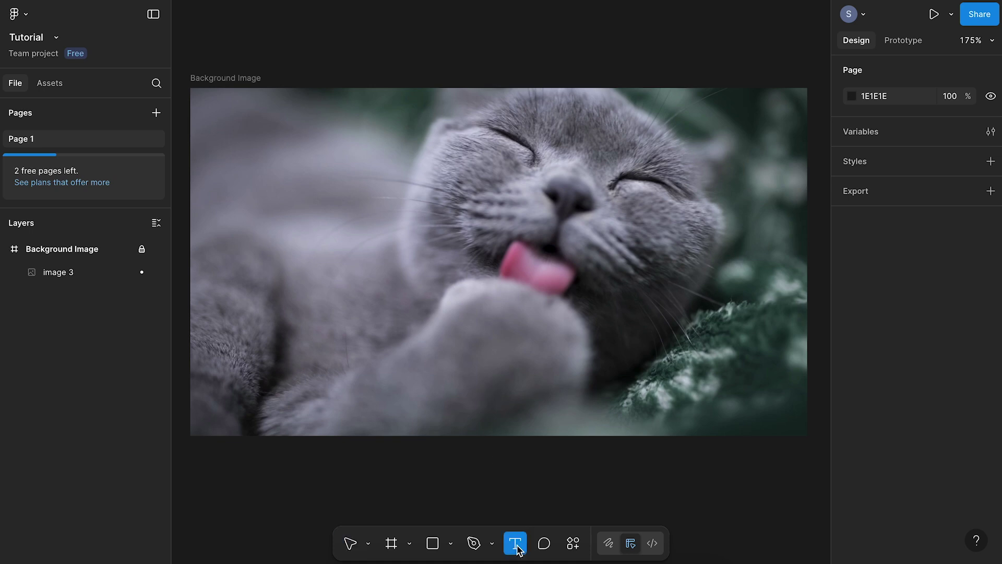
click(482, 265)
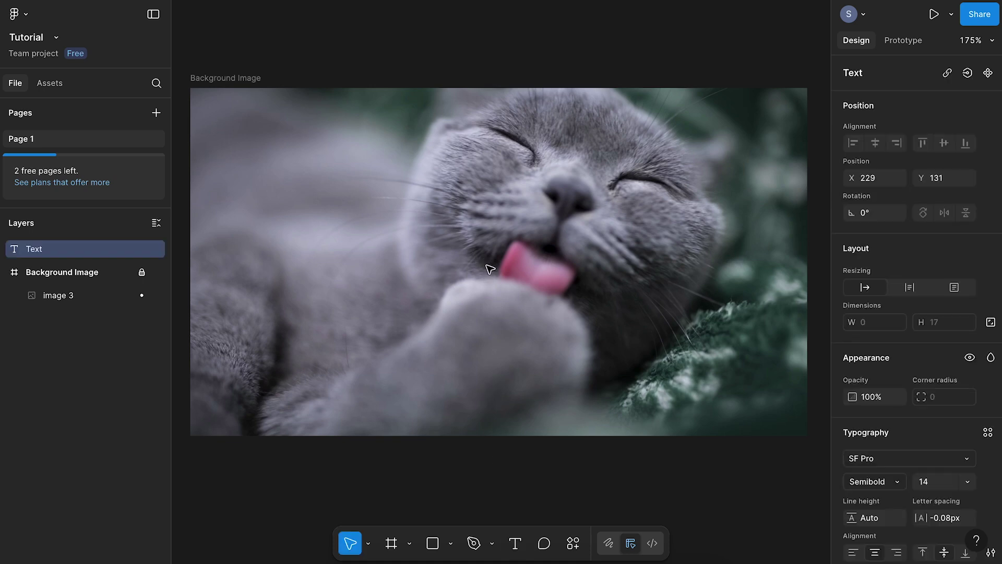
text(Years)
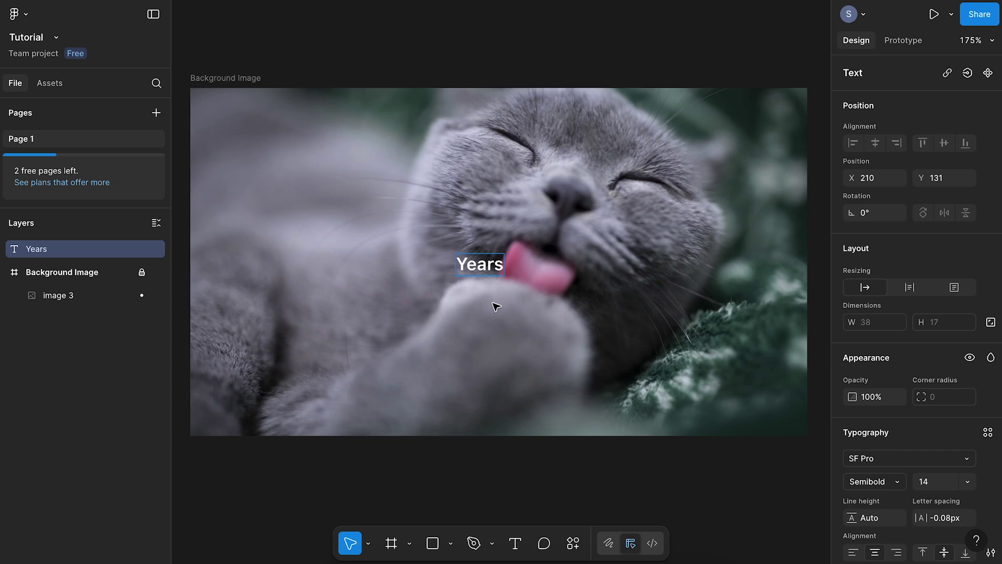
key(Escape)
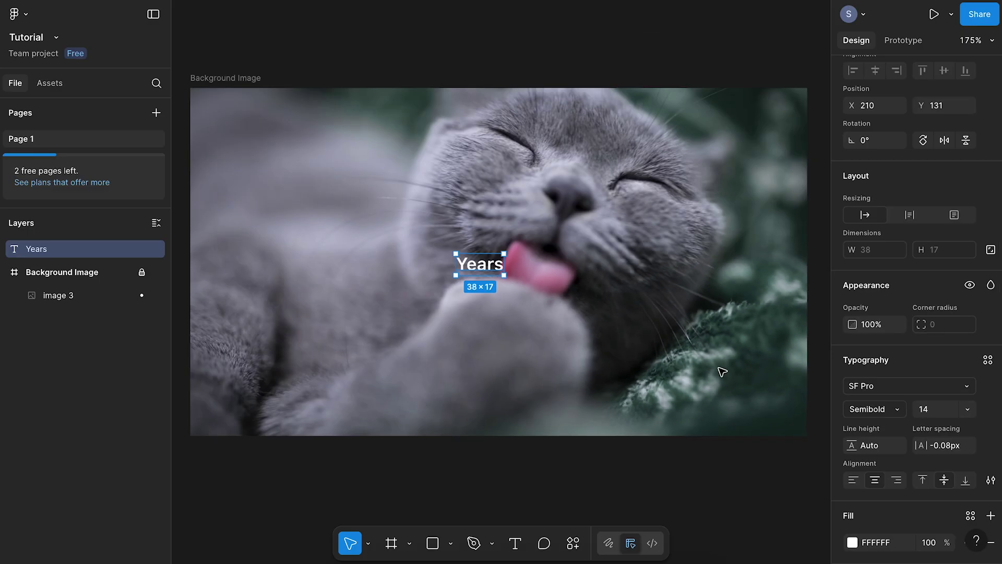
Wrap the Years text in an auto layout frame and name the frame Menu-item-1
key(shift+a)
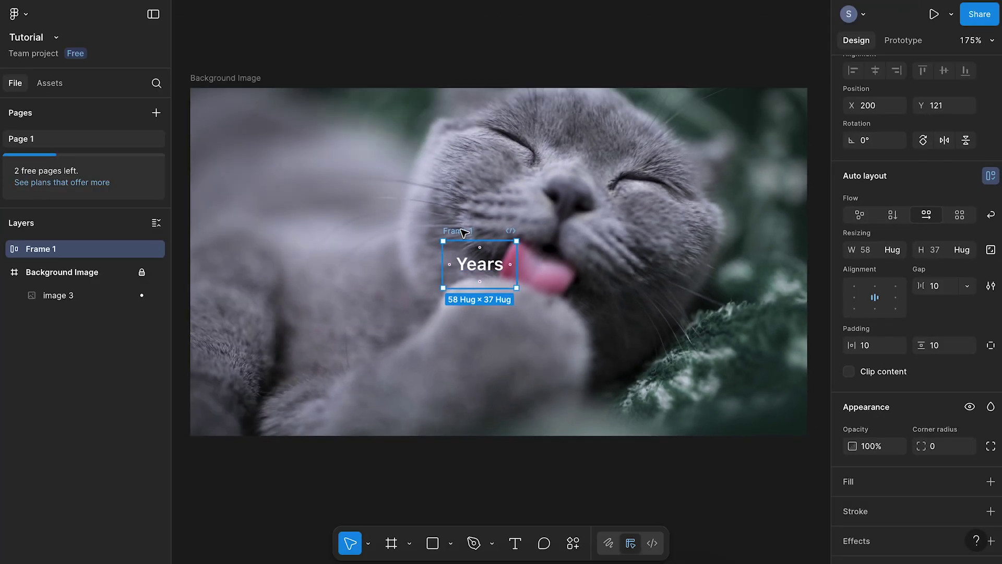
double_click(465, 235)
text(Menu-item-1)
click(476, 205)
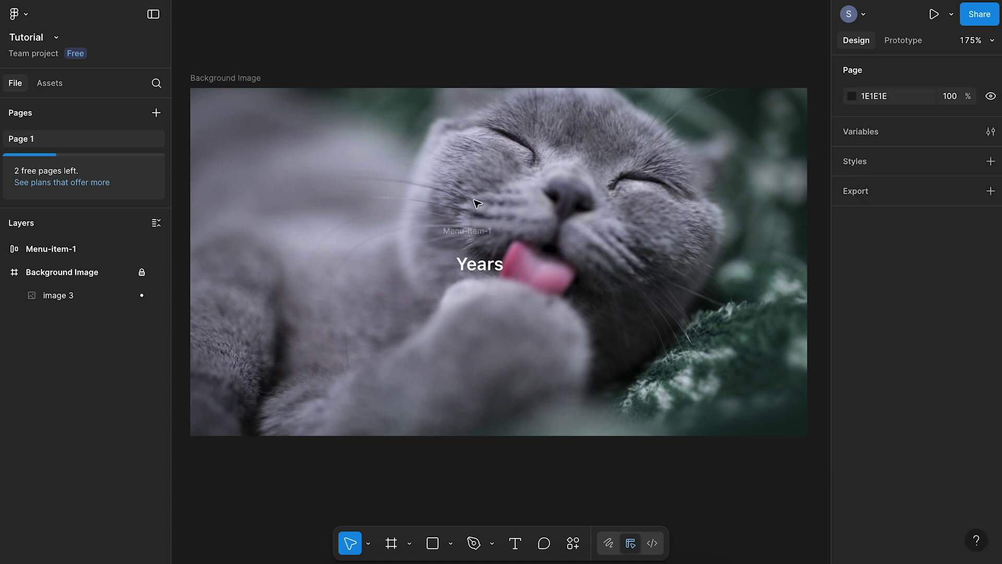
Duplicate Menu-item-1 twice side by side in a row and name the copies Menu-item-2 and Menu-item-3
drag(484, 232, 547, 234)
key(ctrl+d)
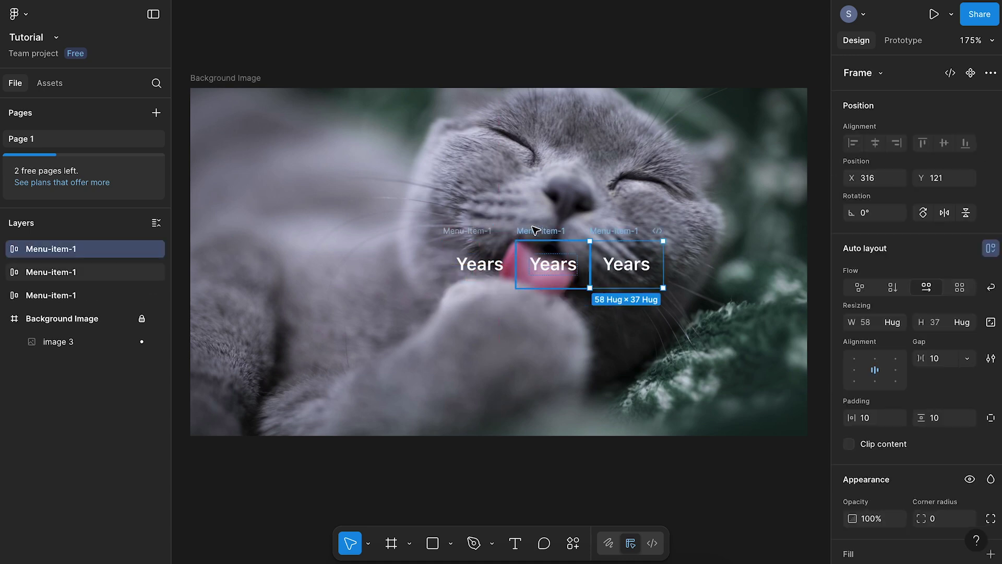
double_click(556, 230)
key(Right)
key(BackSpace)
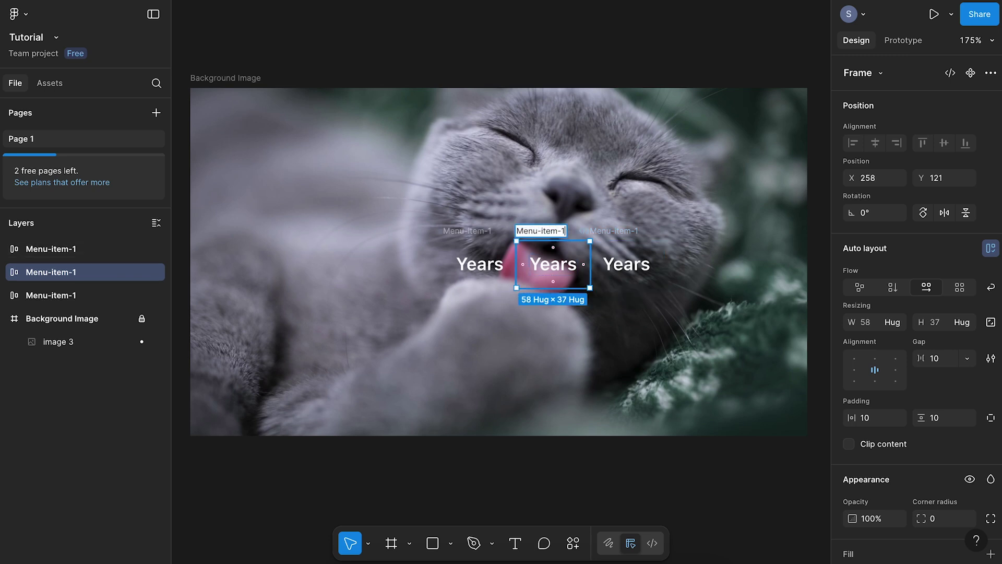
text(2)
double_click(636, 230)
key(Right)
text(3)
click(649, 202)
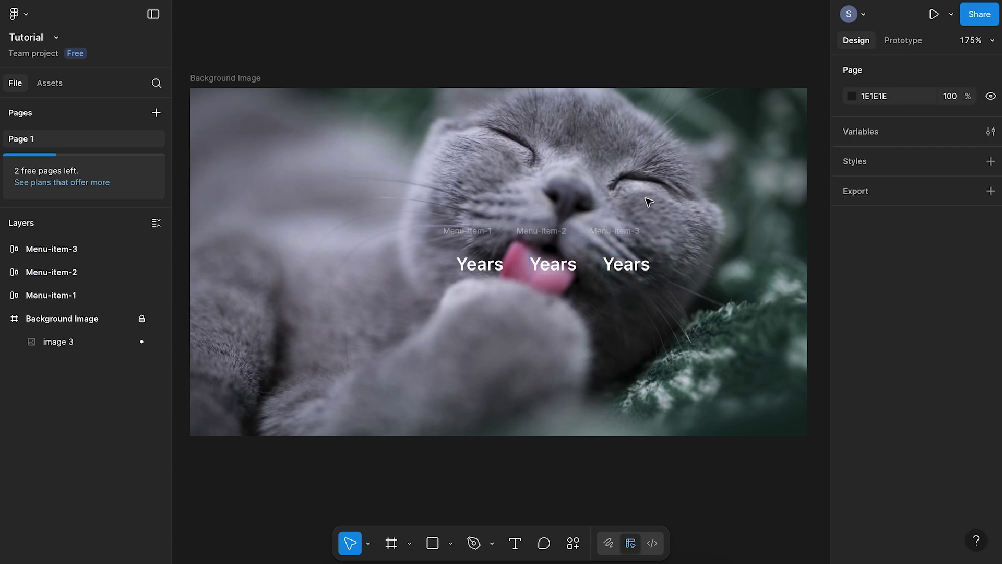
Wrap the three menu items together in an auto layout frame and name it Container
drag(687, 197, 399, 311)
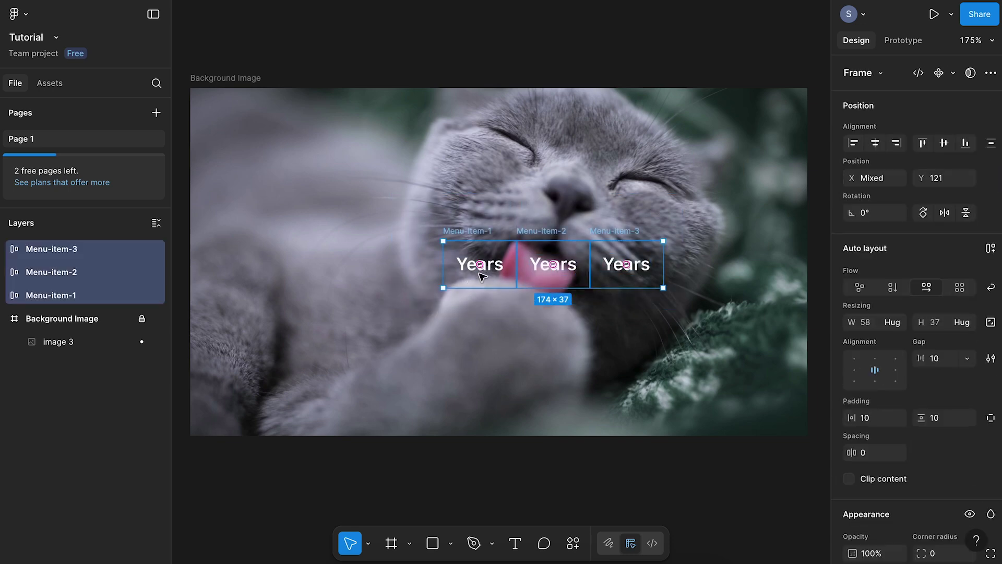
right_click(479, 276)
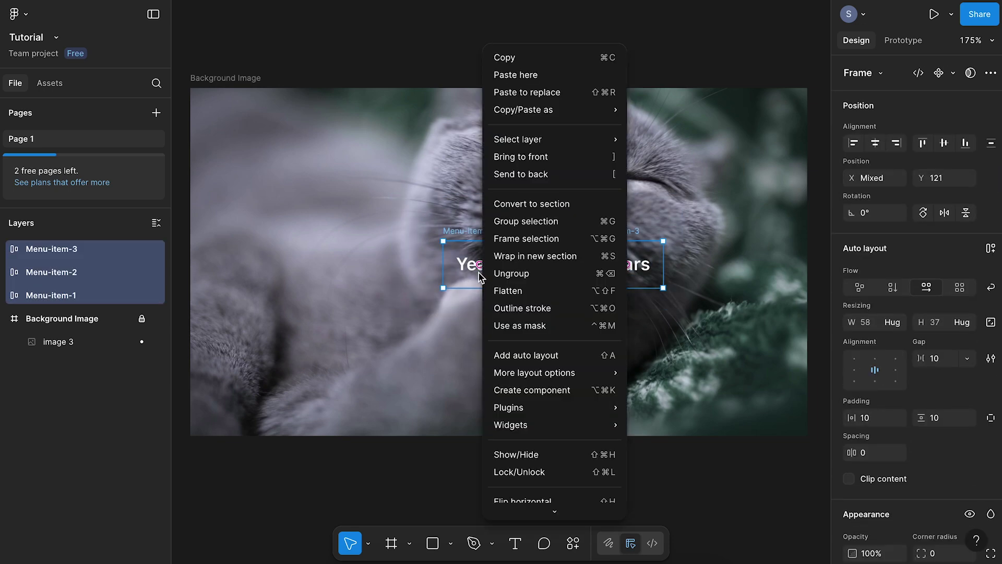
click(522, 355)
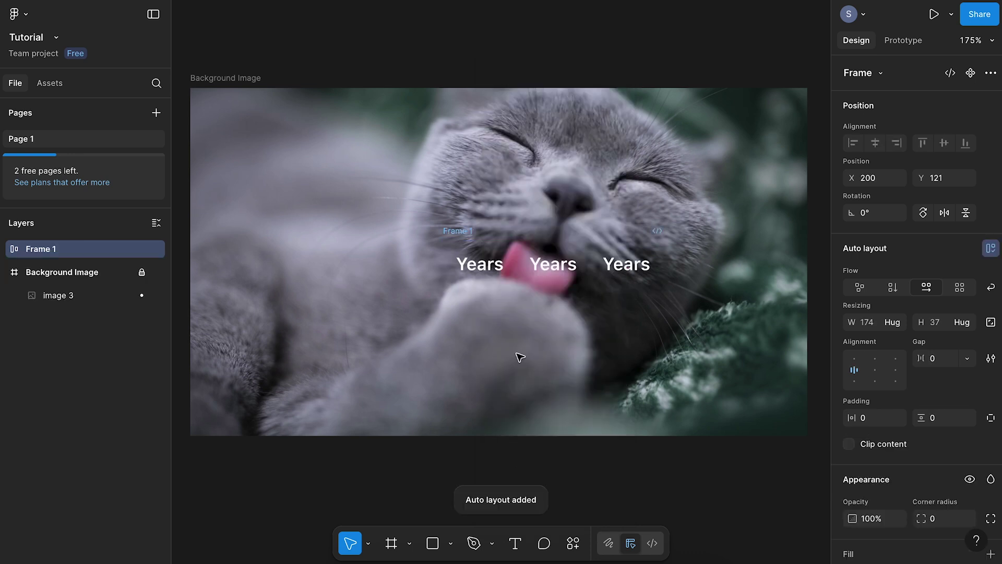
double_click(465, 231)
text(C)
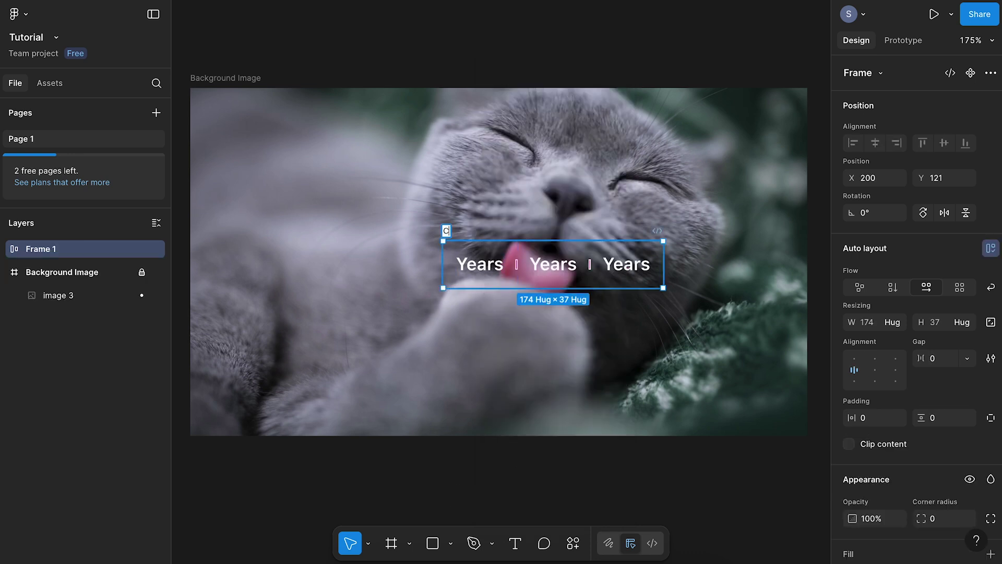
text(ontainer)
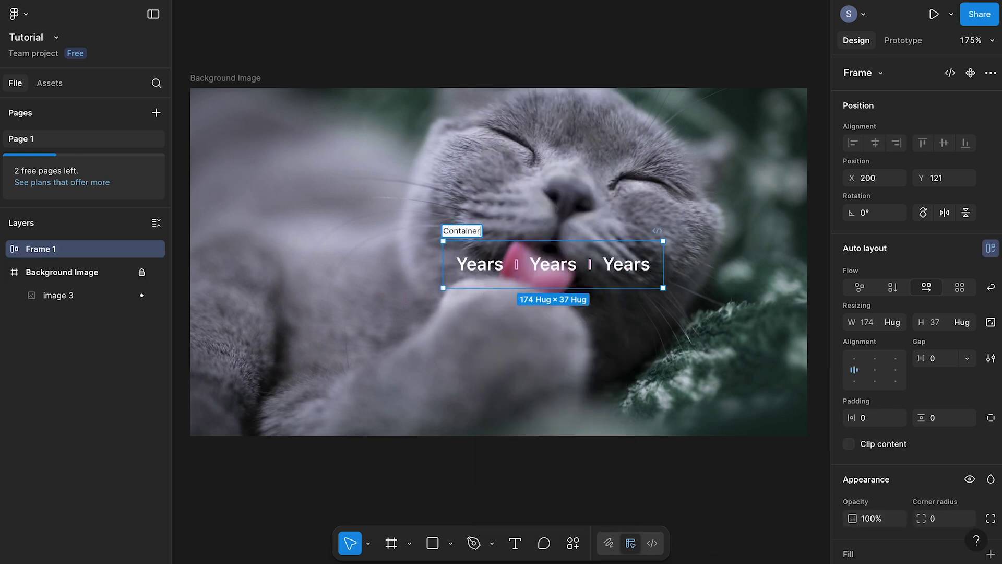
click(477, 207)
Set the Container frame's width to 300
click(480, 233)
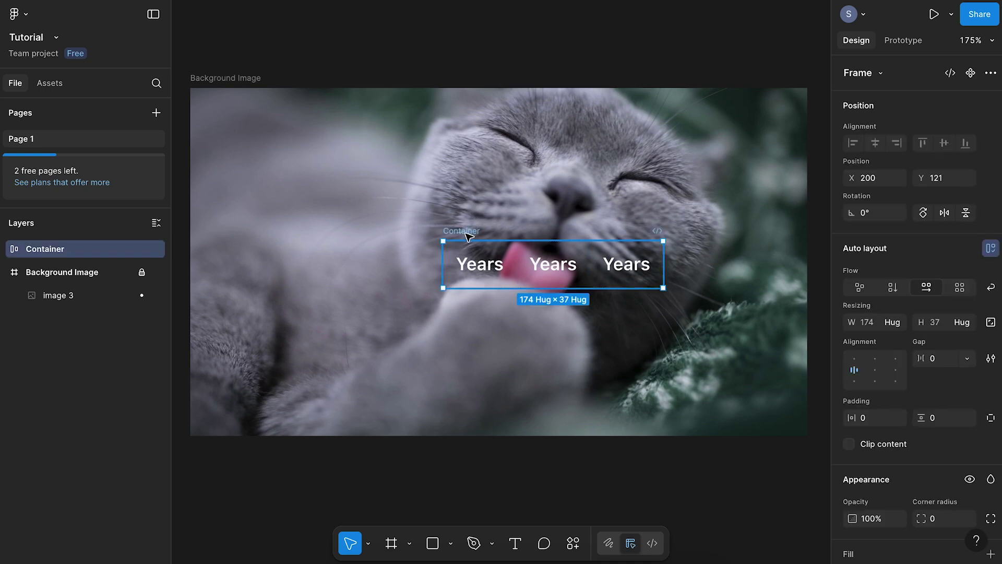
click(869, 322)
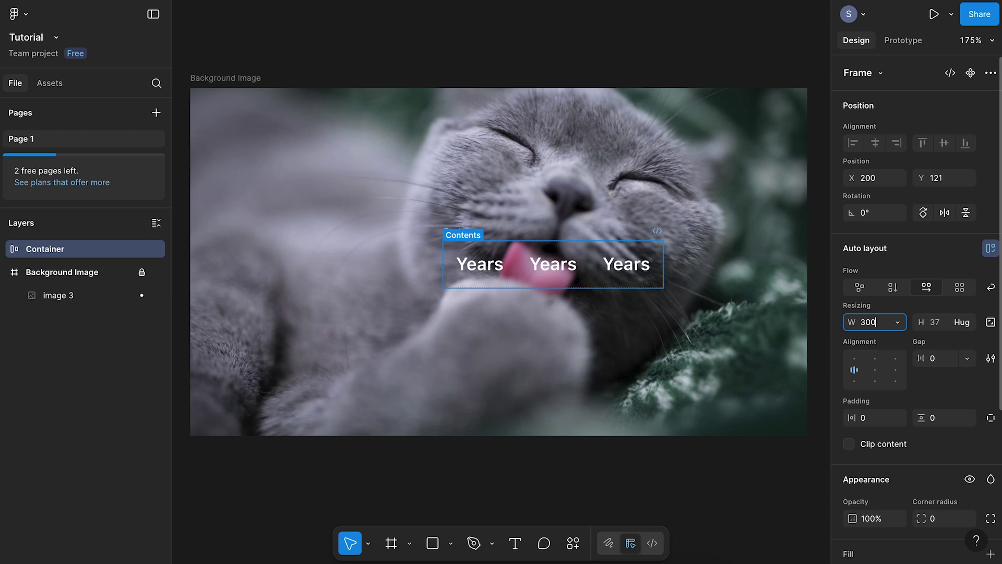
text(300)
key(Return)
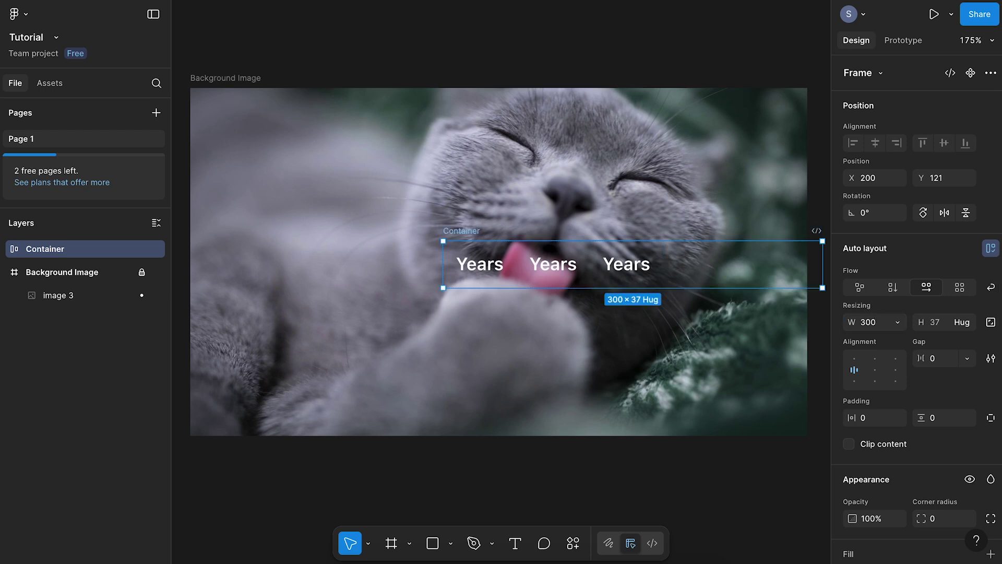
Set the Container's horizontal and vertical padding to 5 and move it left to about X 117, Y 120
click(866, 424)
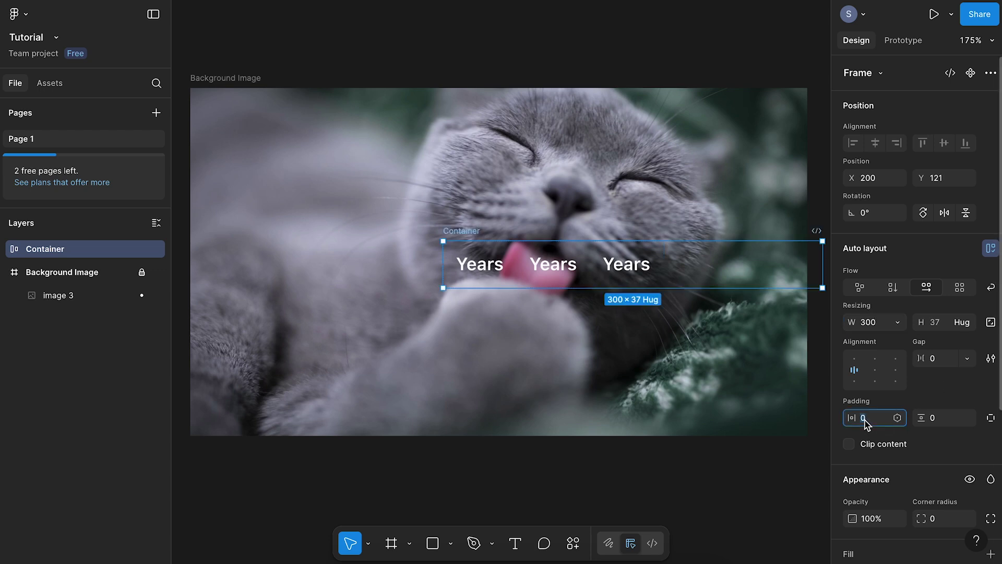
key(Tab)
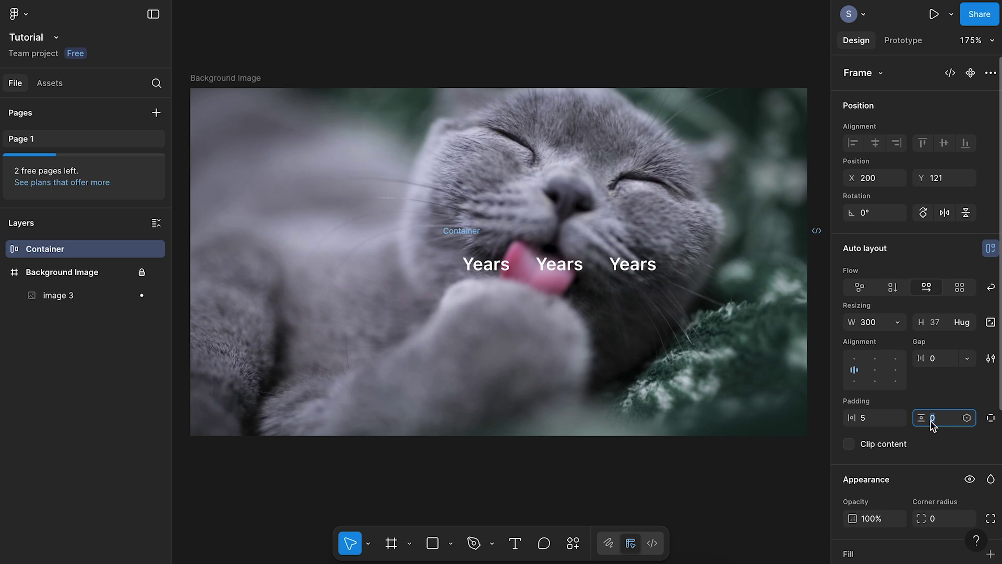
text(5)
key(Return)
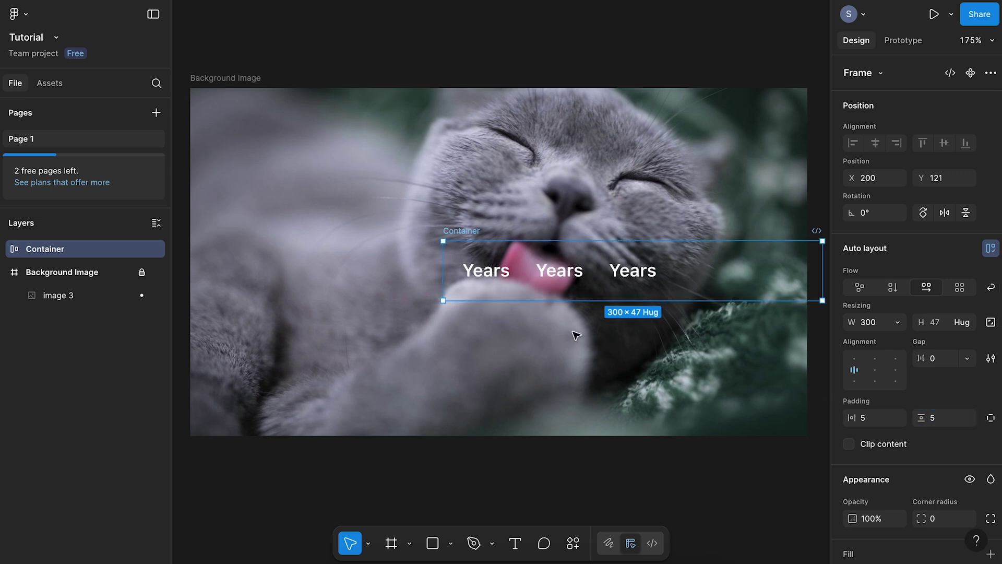
drag(468, 236, 364, 234)
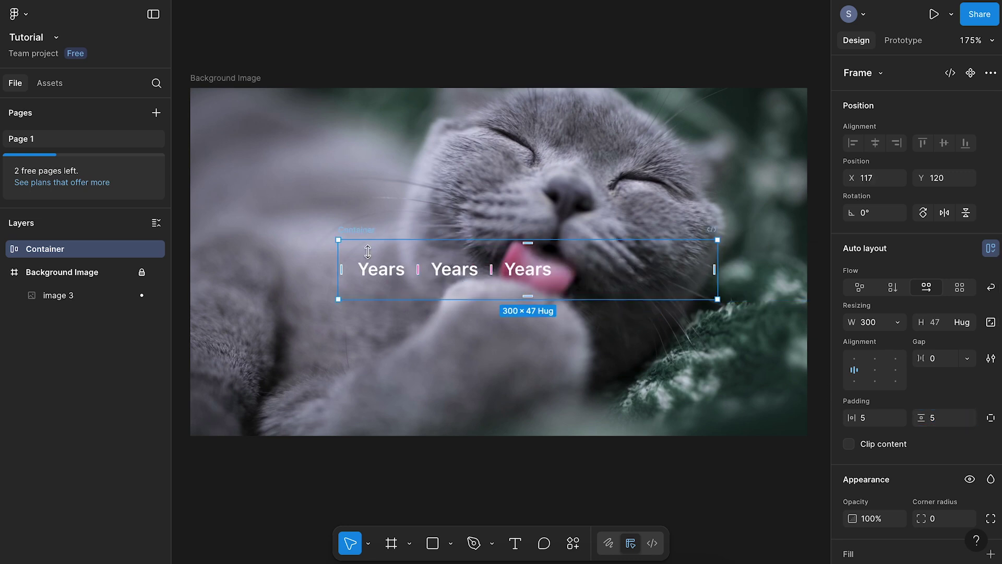
Set the width of all three menu items inside the Container to fill the available space
double_click(381, 269)
shift+click(479, 284)
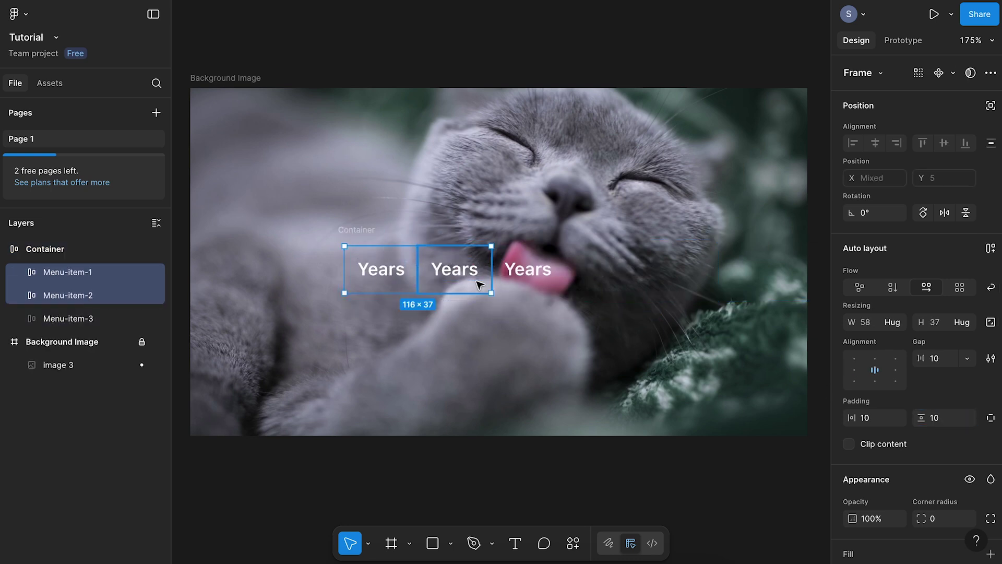
shift+click(549, 287)
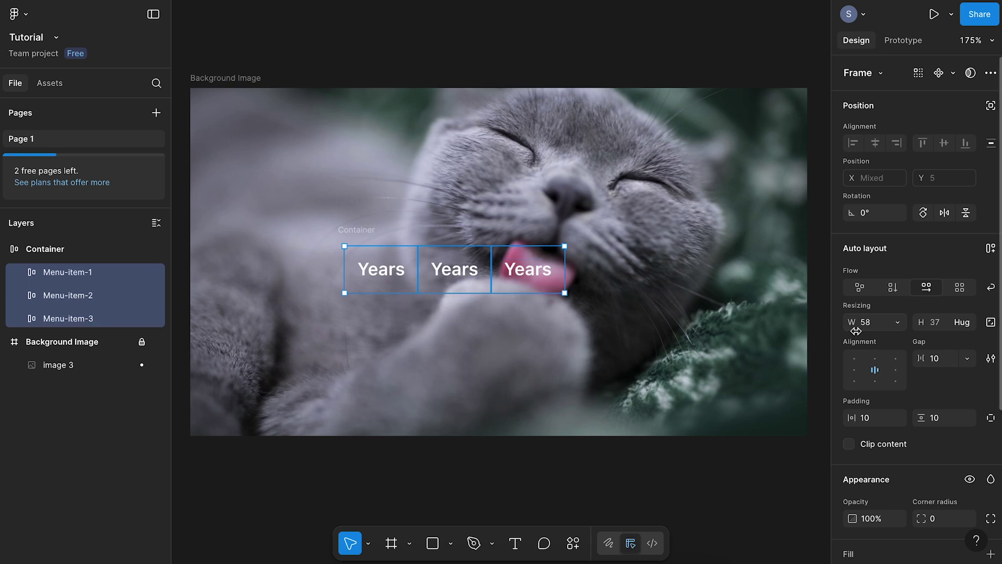
click(903, 325)
click(904, 341)
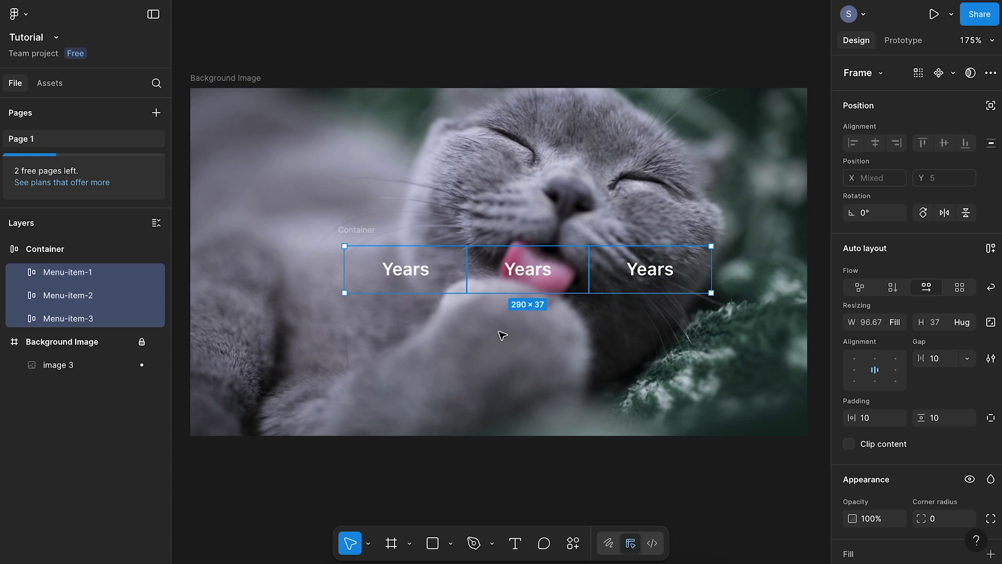
Change the second menu item's text to "Months" and the third one's to "All"
double_click(531, 273)
double_click(531, 273)
text(Mont)
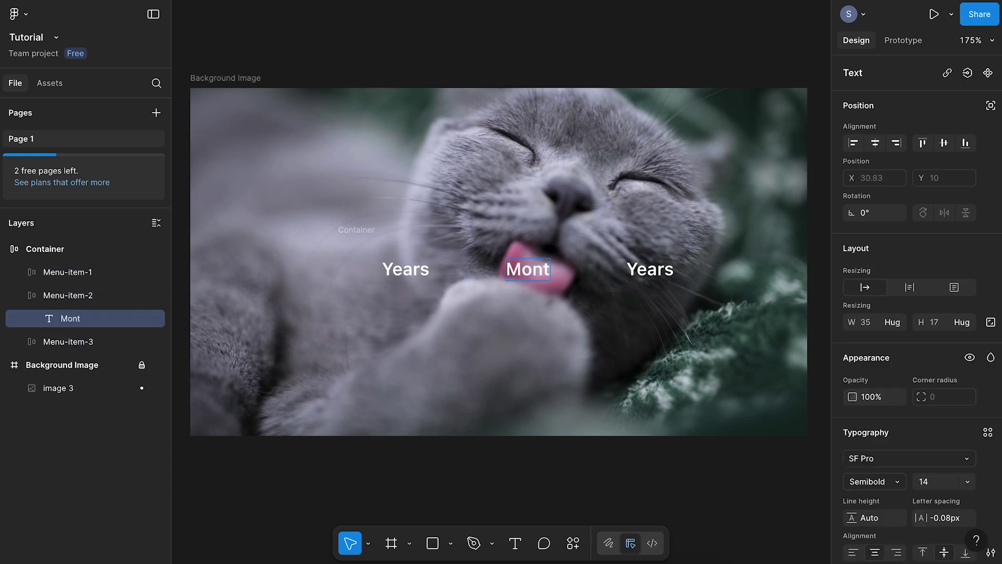
text(hs)
double_click(643, 269)
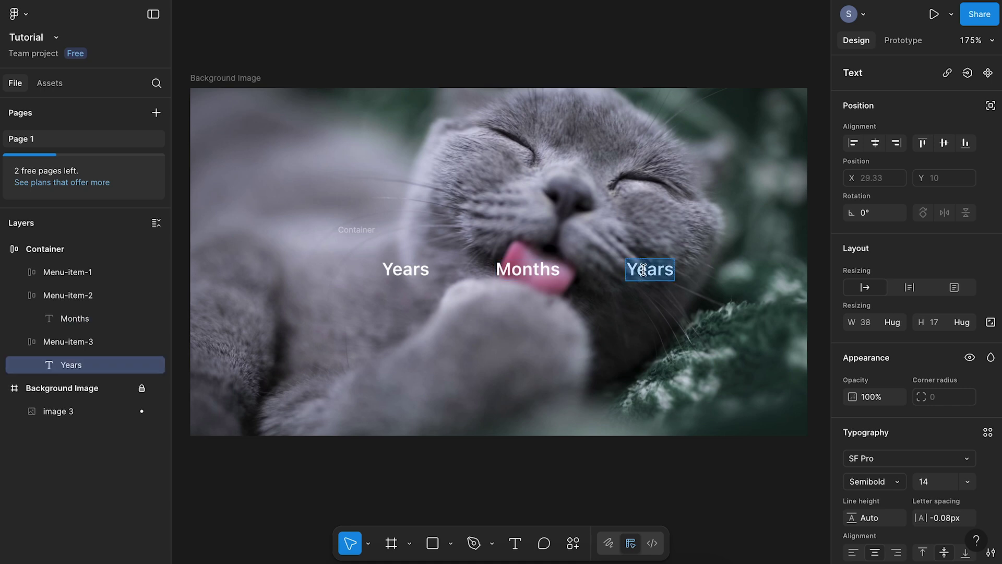
text(All)
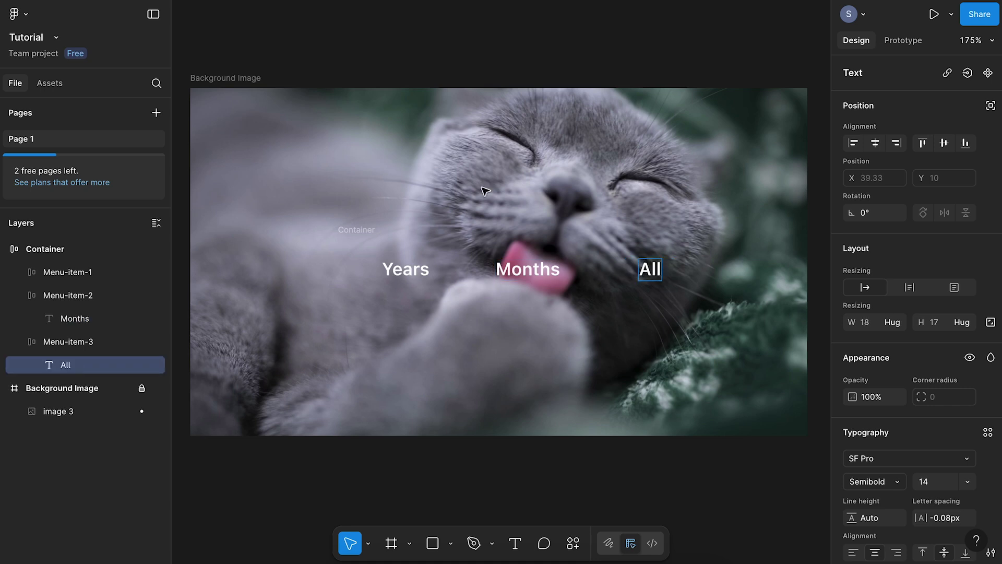
key(Escape)
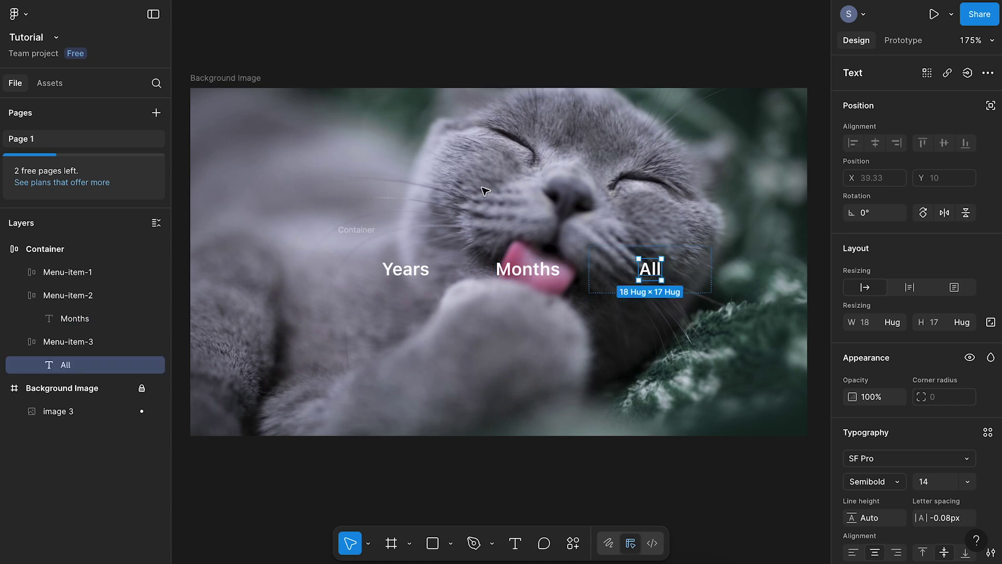
Add a solid white FFFFFF fill to the Container frame
click(350, 239)
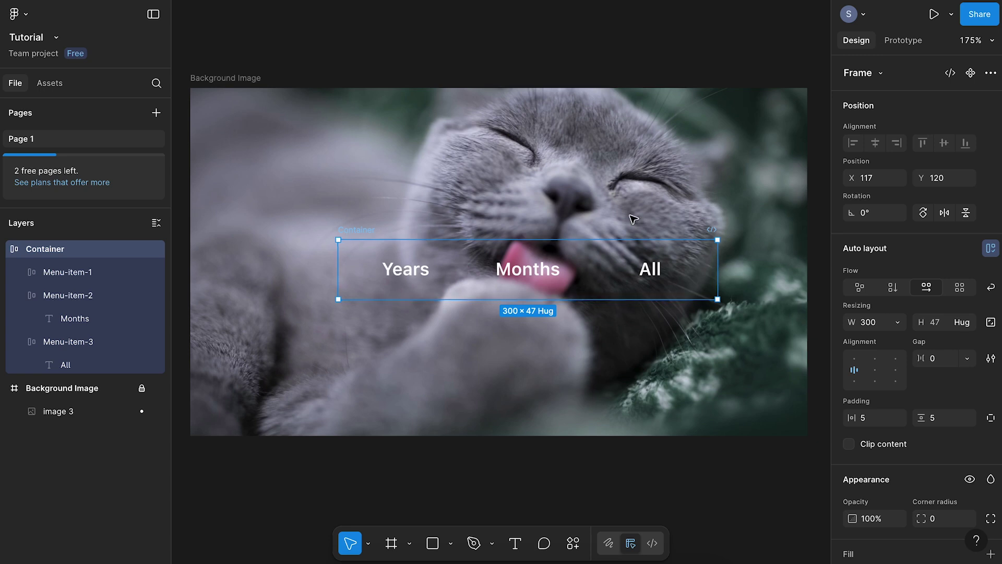
scroll(912, 378, down, 5)
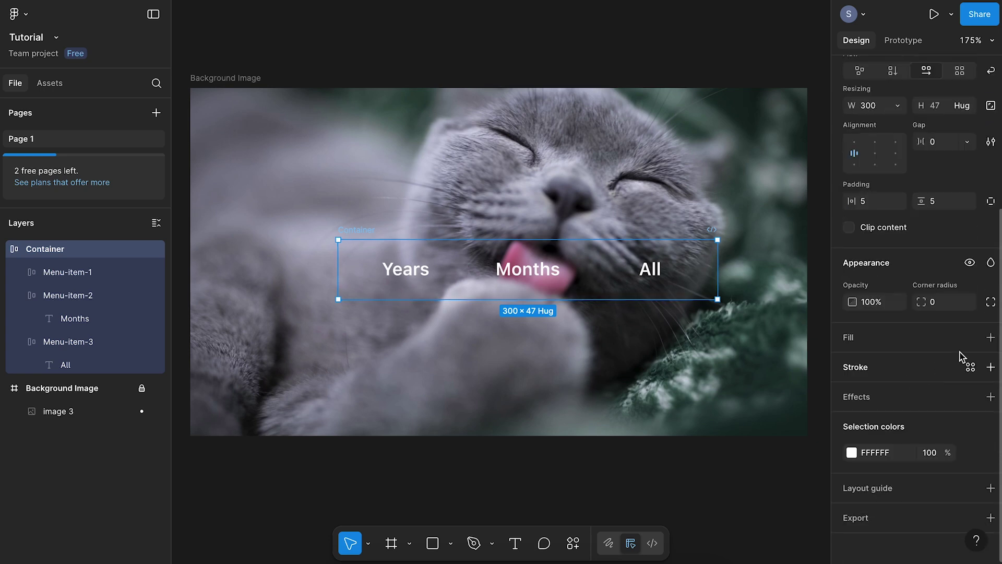
click(991, 337)
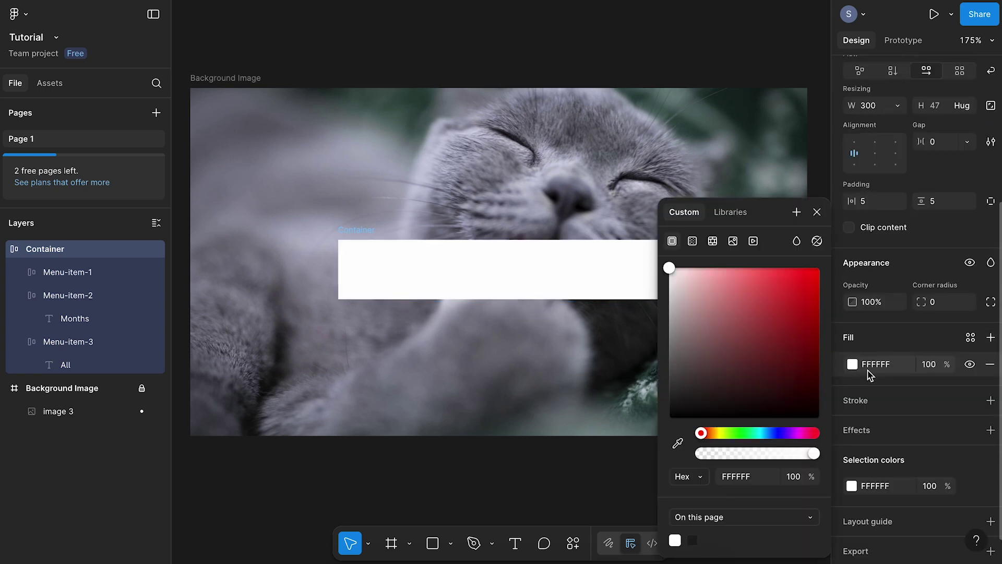
Reduce the opacity of the Container's white fill to 2%
click(937, 366)
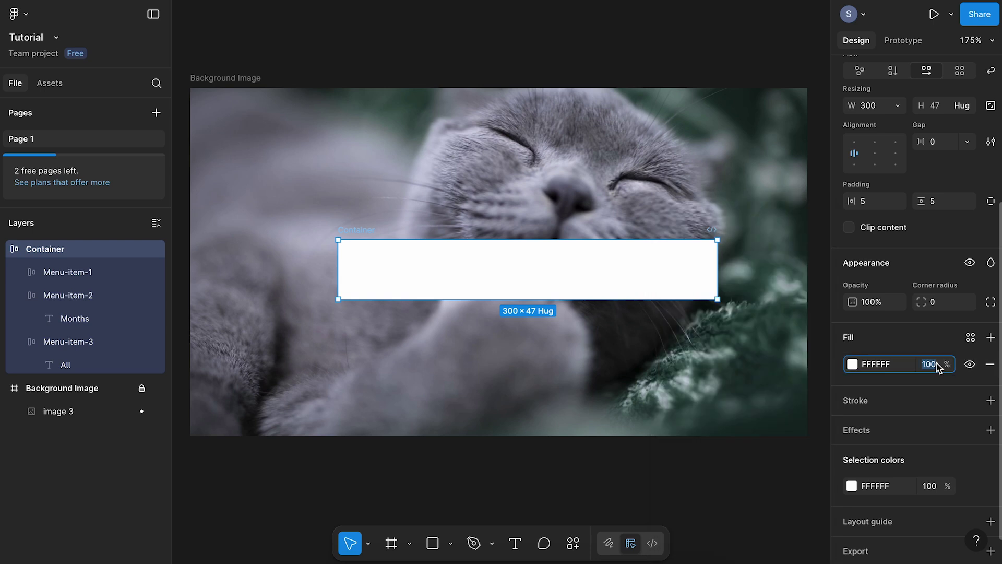
text(2)
key(Return)
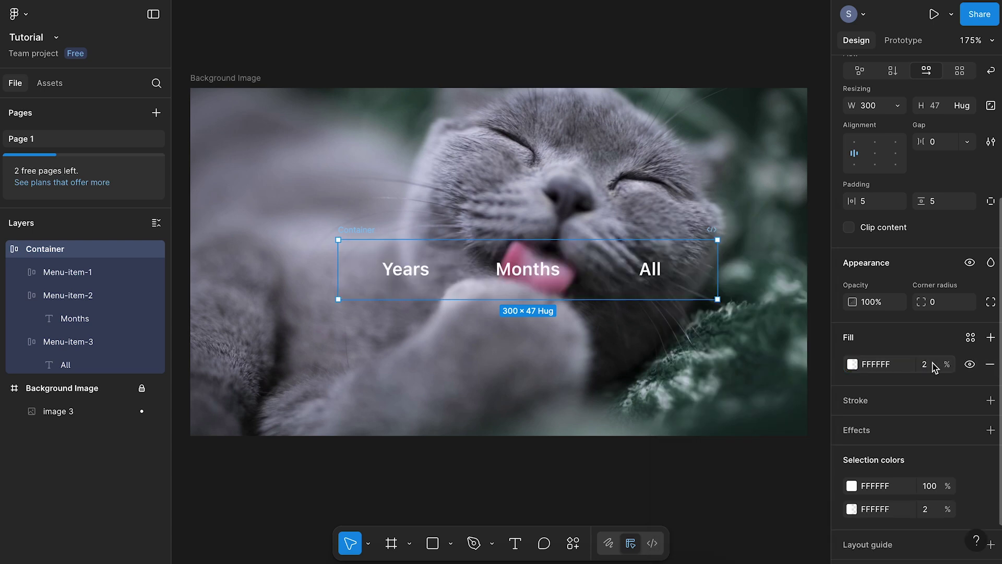
Add a linear gradient stroke to the Container and insert a third gradient stop at 50%
click(990, 400)
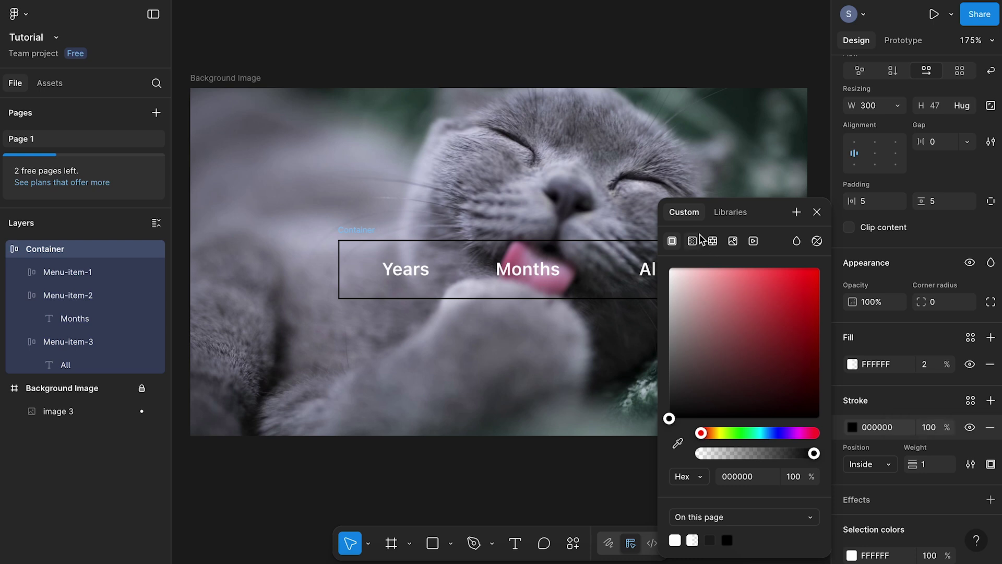
click(693, 241)
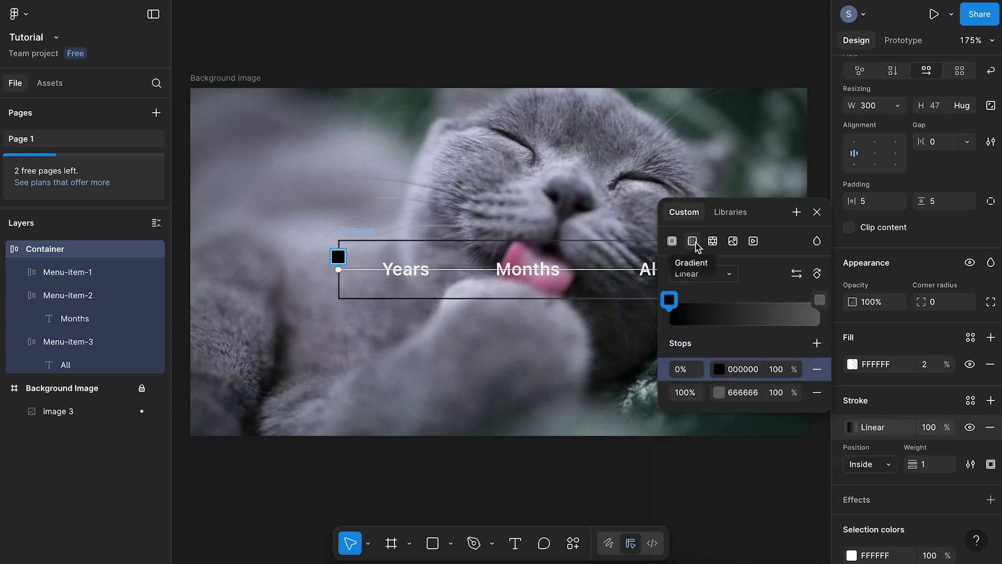
click(817, 343)
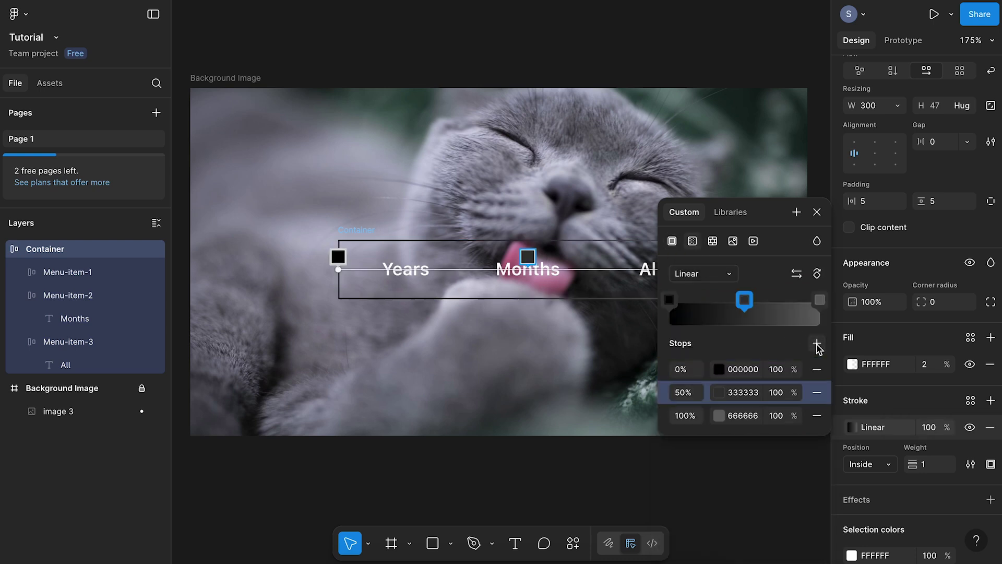
Set the color of all three stroke gradient stops to white FFFFFF
click(744, 369)
text(fff)
click(742, 393)
text(fff)
click(744, 416)
text(fff)
Set the opacity of the stroke gradient's 0% and 100% stops to 0%
click(780, 370)
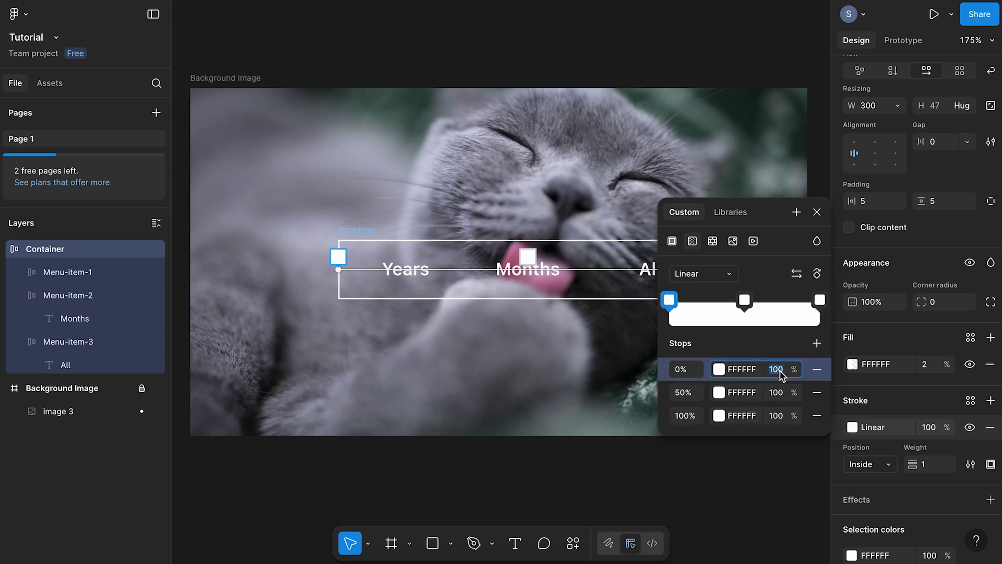
text(0)
click(779, 416)
text(0)
key(Return)
Tilt the stroke gradient so it runs diagonally from the Container's bottom-left corner to its top-right corner
scroll(508, 370, right, 4)
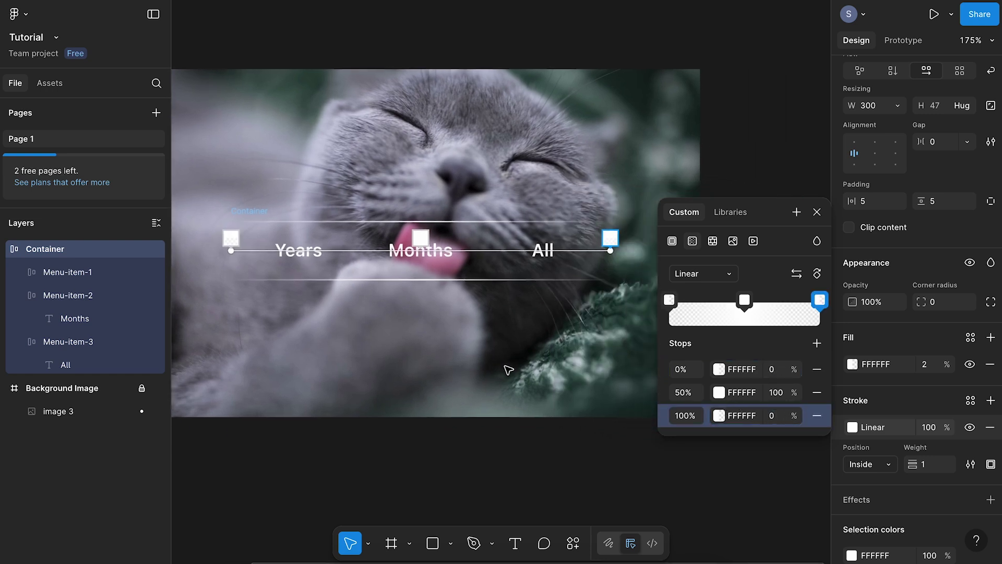
scroll(508, 370, left, 2)
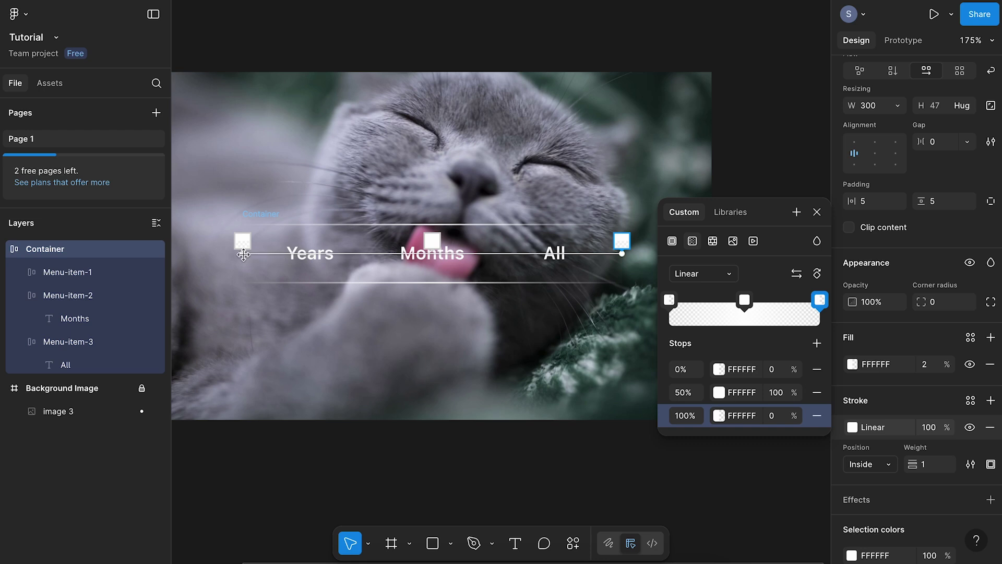
drag(244, 255, 243, 283)
drag(622, 254, 623, 225)
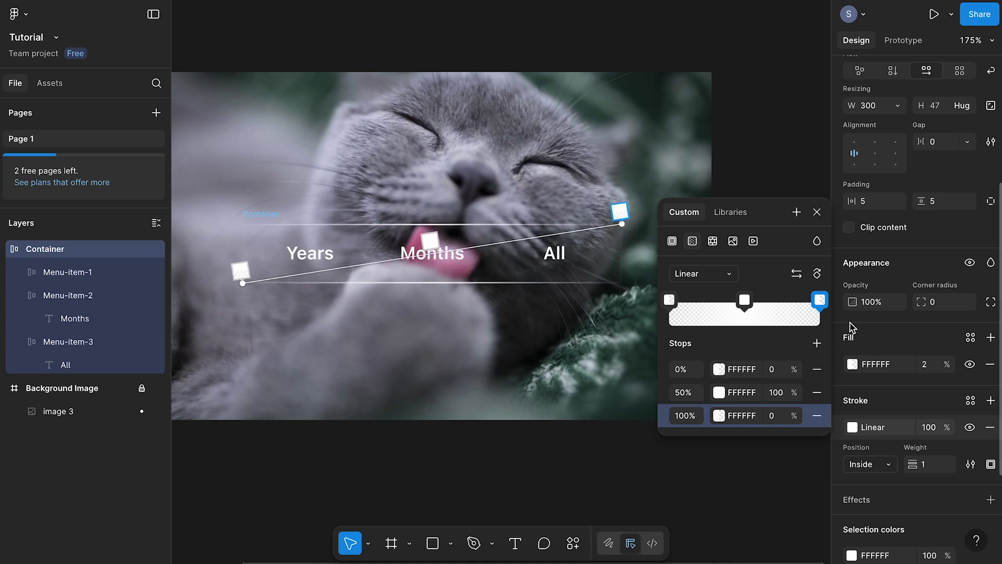
Round the Container's corners with a radius of 60
scroll(897, 345, down, 1)
click(937, 298)
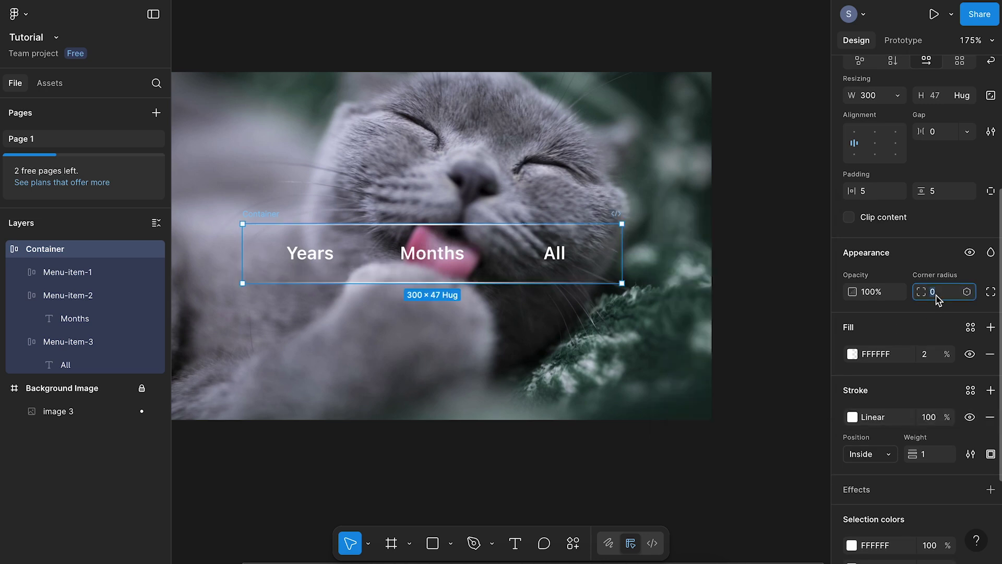
text(20)
key(Return)
Add an inner shadow effect to the Container with a Y offset of 2 and a blur of 8
scroll(897, 332, down, 3)
click(988, 353)
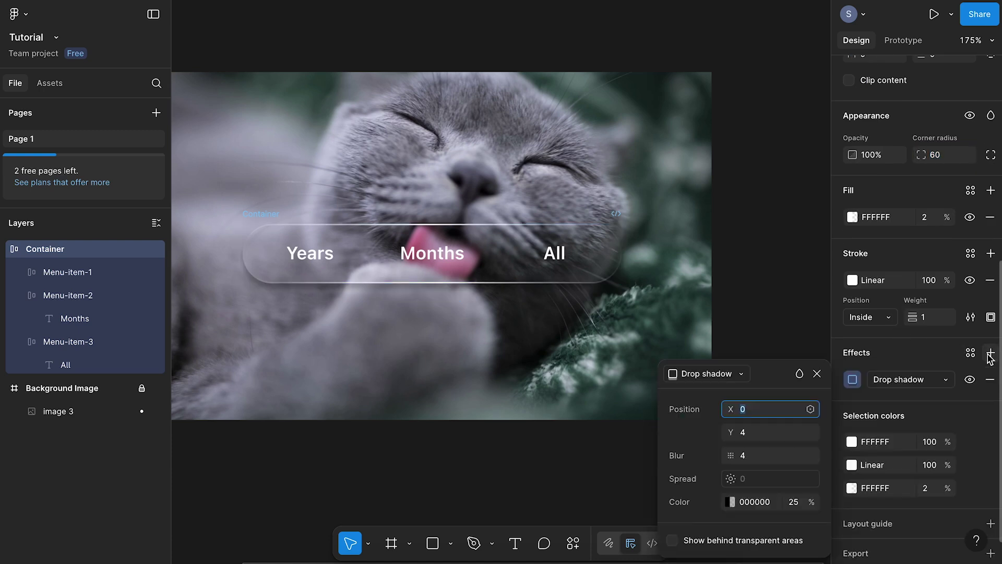
click(735, 380)
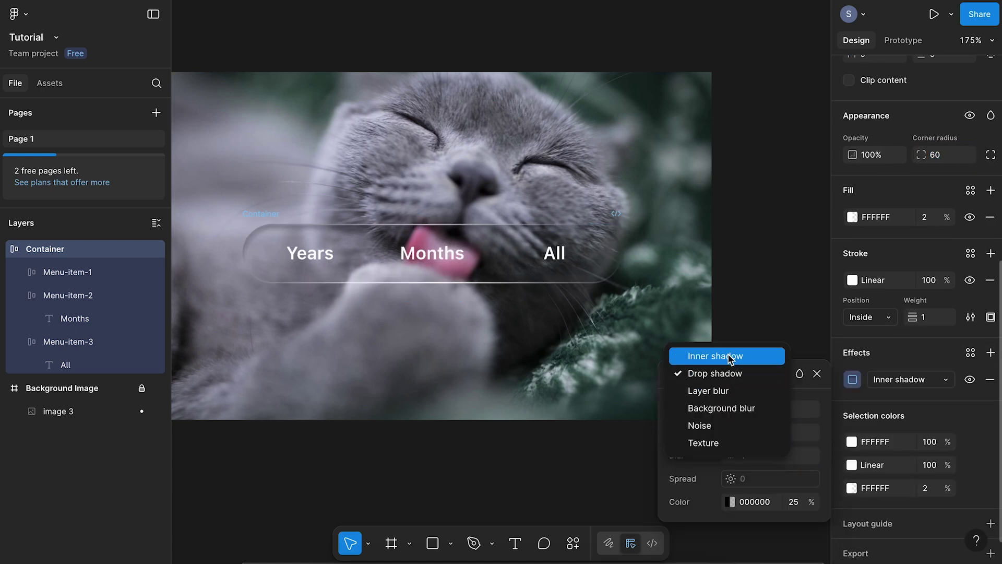
click(731, 357)
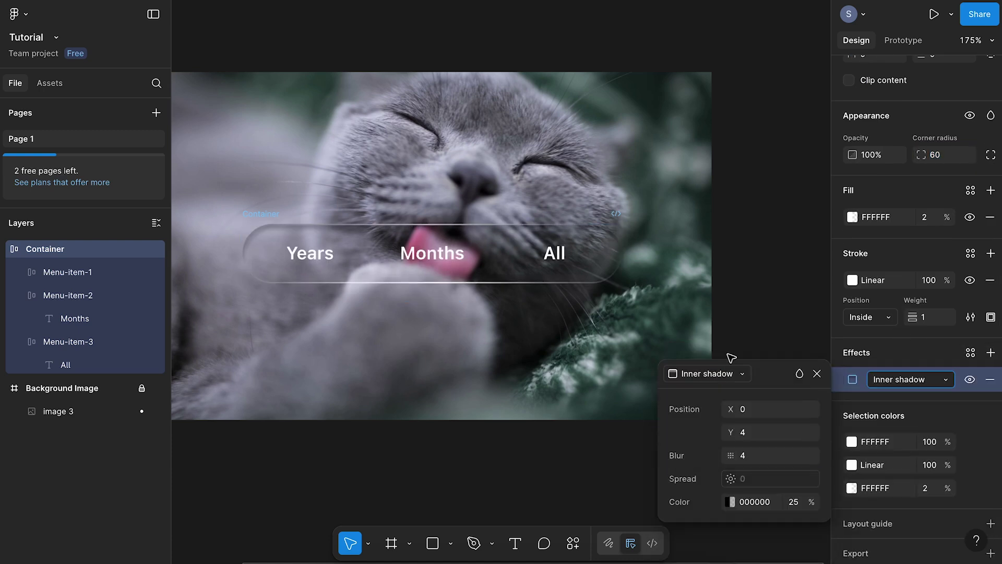
click(757, 437)
text(2)
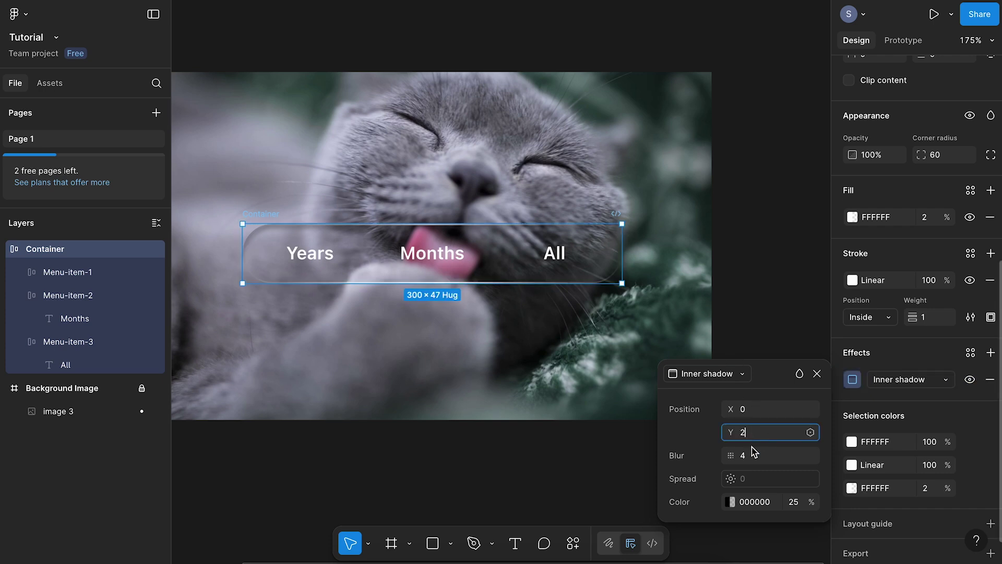
click(752, 454)
text(8)
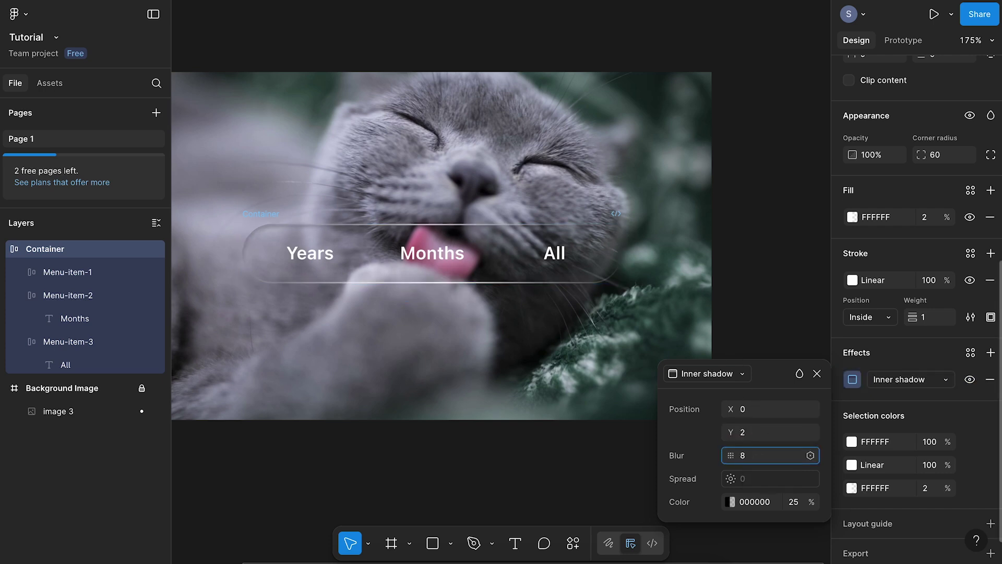
Set the Container's inner shadow color to white FFFFFF at 40% opacity
click(758, 503)
text(ffff)
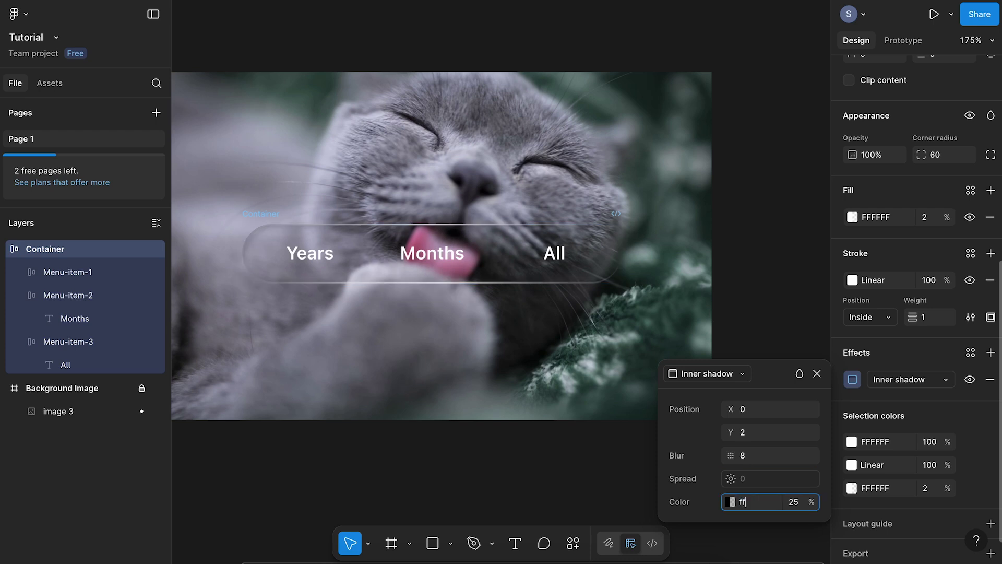
click(794, 502)
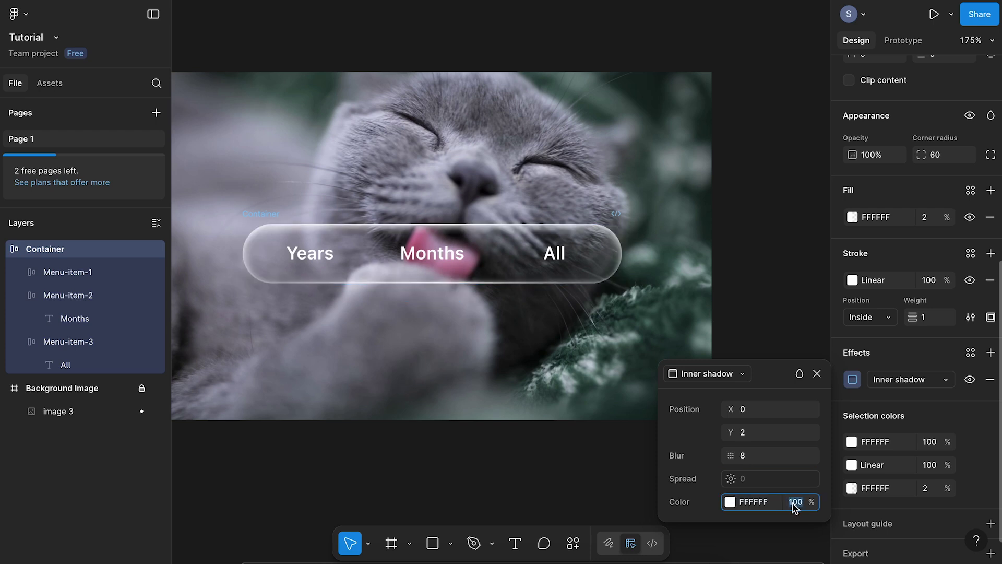
text(40)
key(Return)
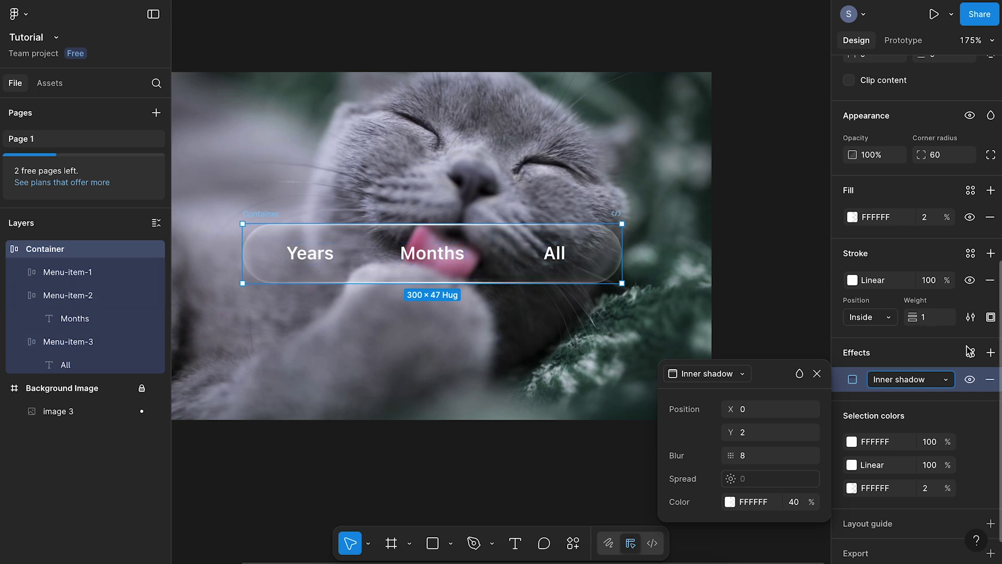
Add a second inner shadow to the Container with a Y offset of -2 and a blur of 6
click(991, 353)
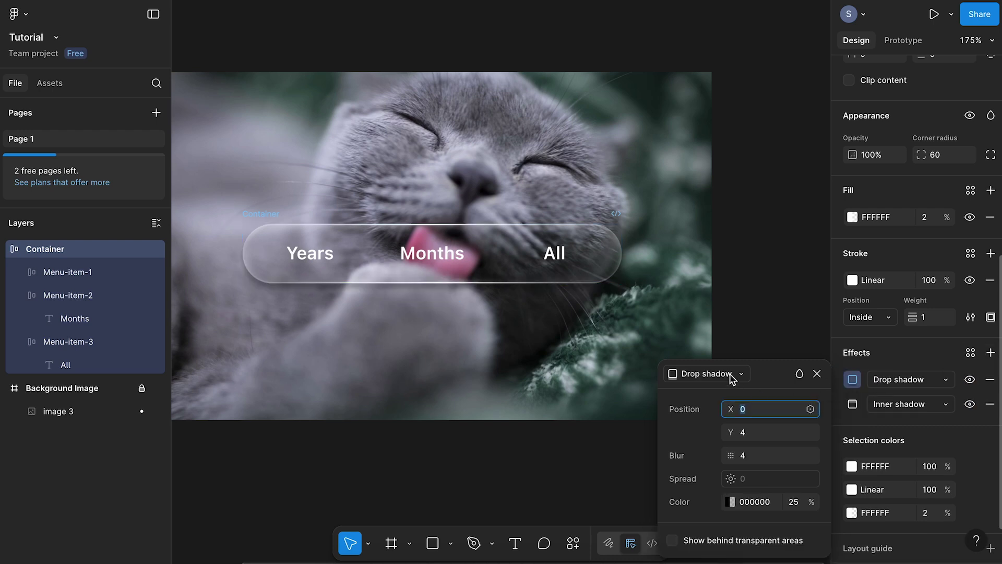
click(710, 374)
click(726, 357)
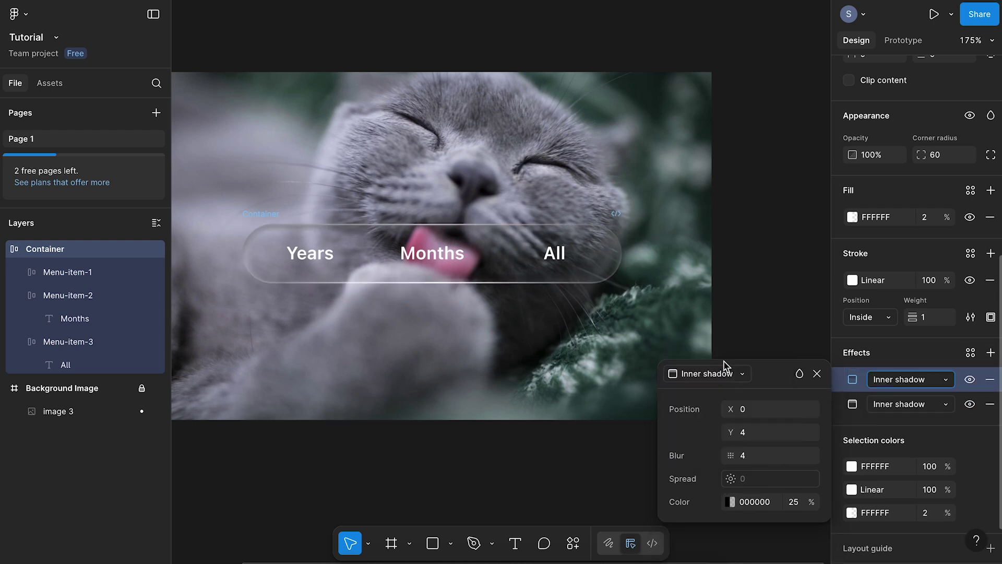
click(756, 436)
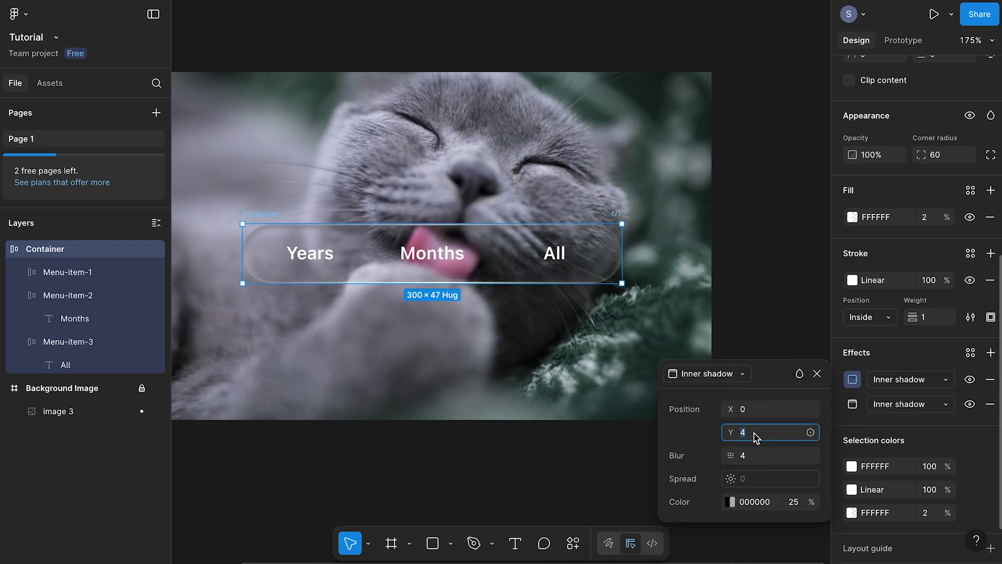
text(-2)
click(755, 455)
text(6)
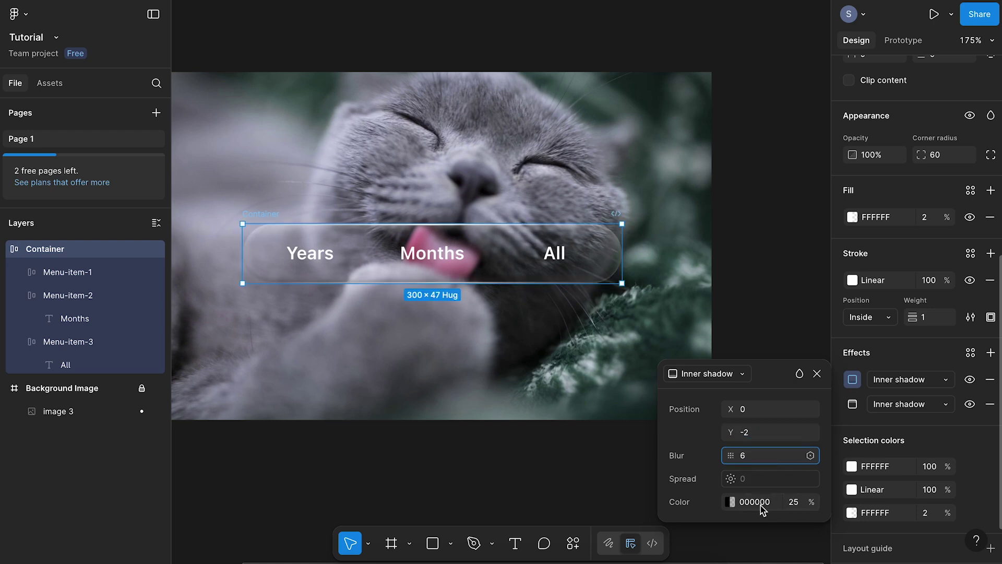
Set the second inner shadow's black color to 20% opacity and deselect the Container
click(794, 505)
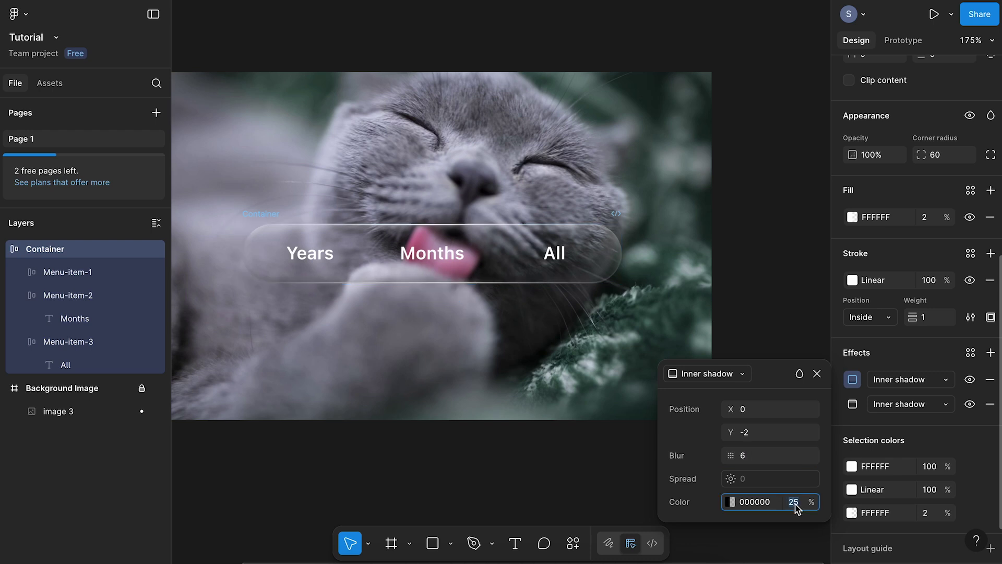
text(20)
key(Return)
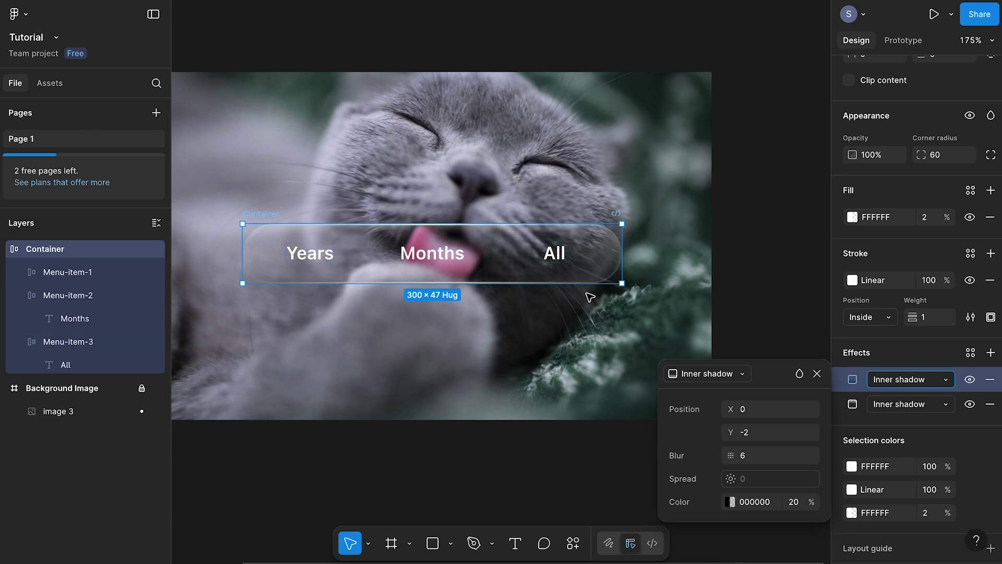
click(751, 275)
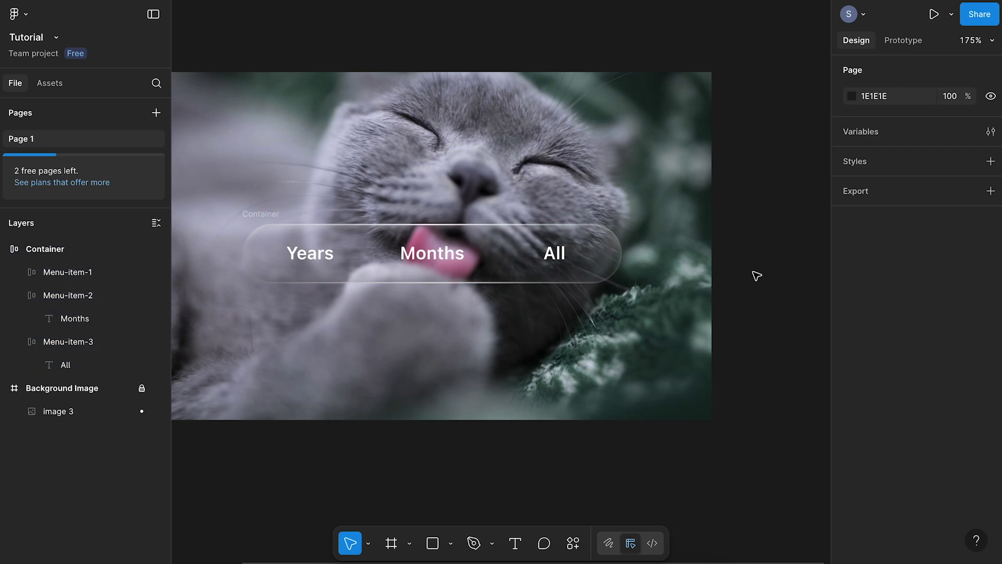
Draw a rectangle about 336 × 85 covering the whole Container and fill it with white FFFFFF
scroll(752, 276, left, 2)
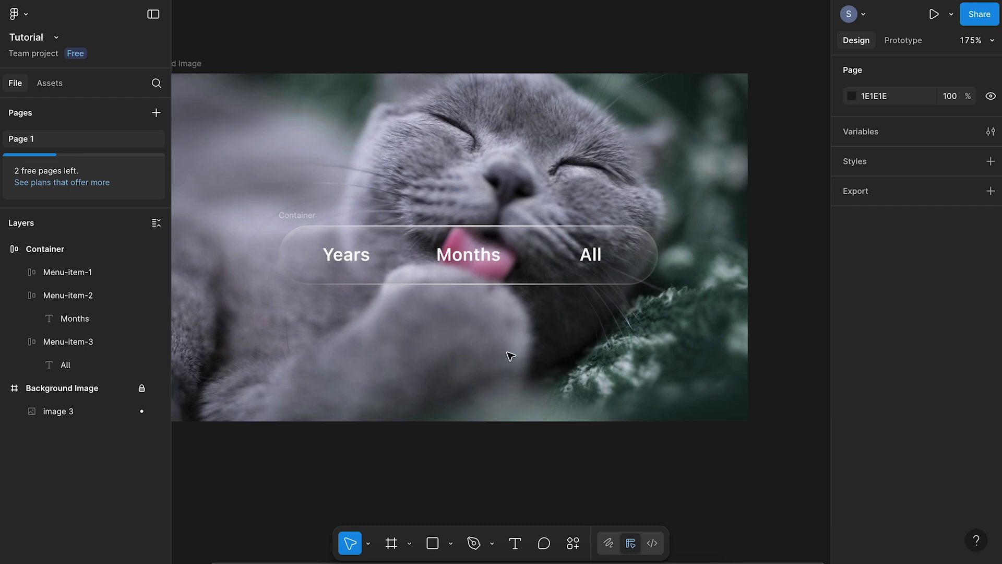
click(432, 543)
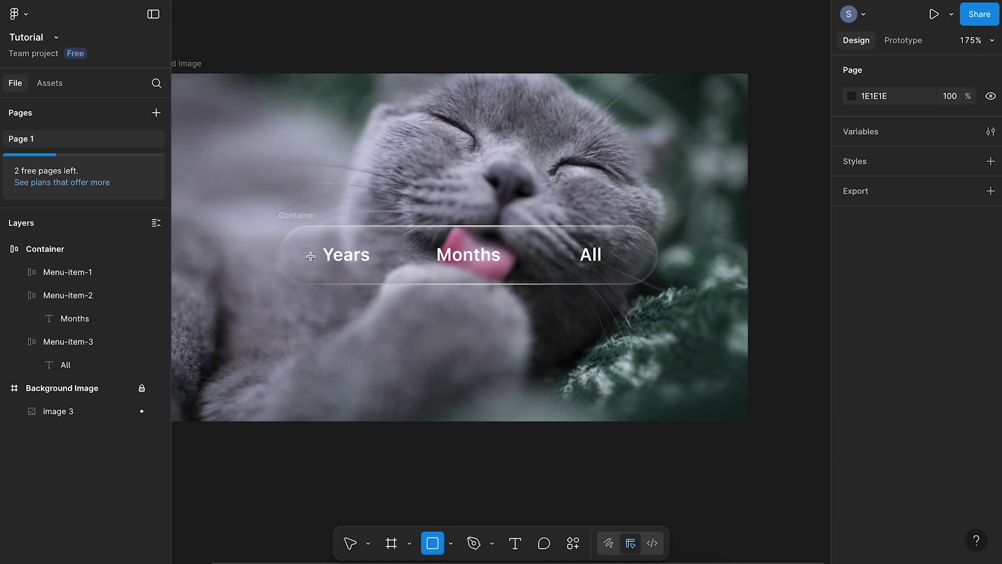
mouse_move(259, 199)
mouse_down()
mouse_move(690, 286)
mouse_move(684, 306)
mouse_up()
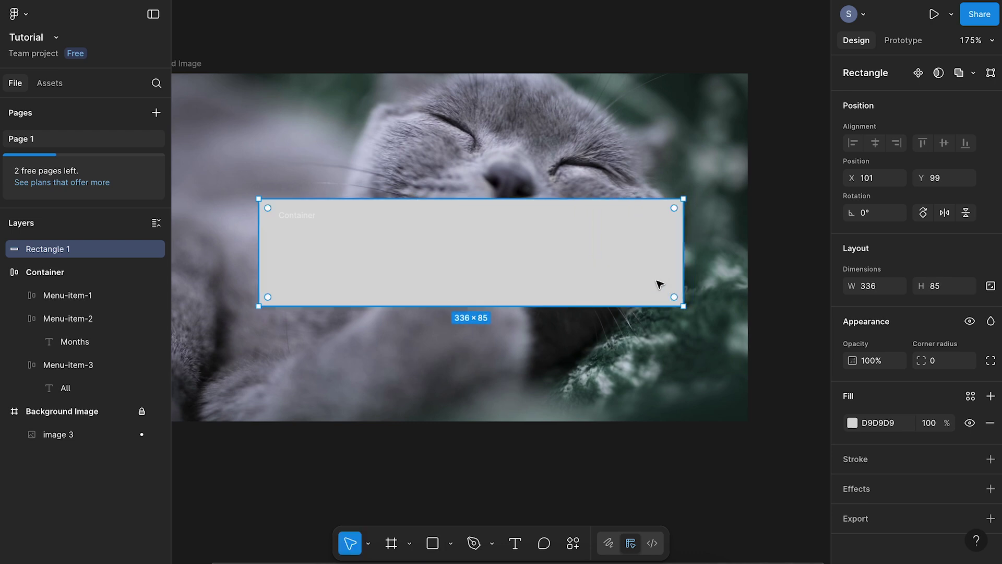
click(884, 422)
text(ffff)
key(Return)
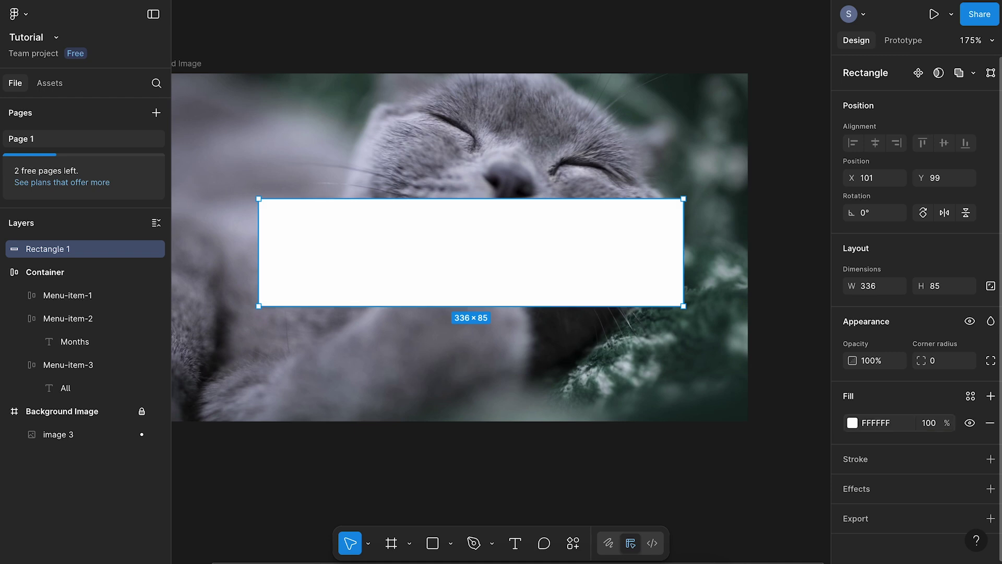
Apply a Texture effect to the rectangle with size 80 and radius 8
click(990, 488)
click(718, 410)
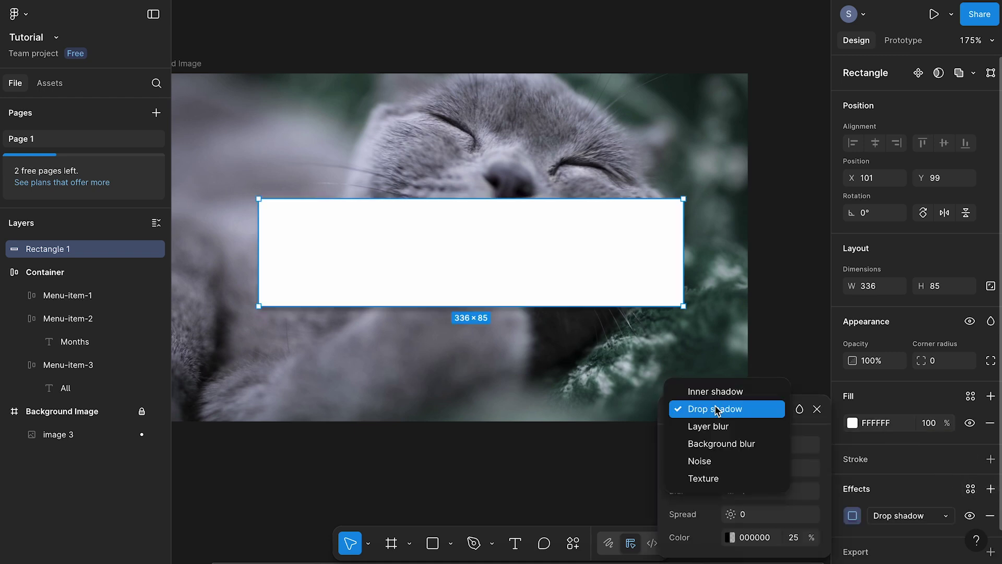
click(709, 479)
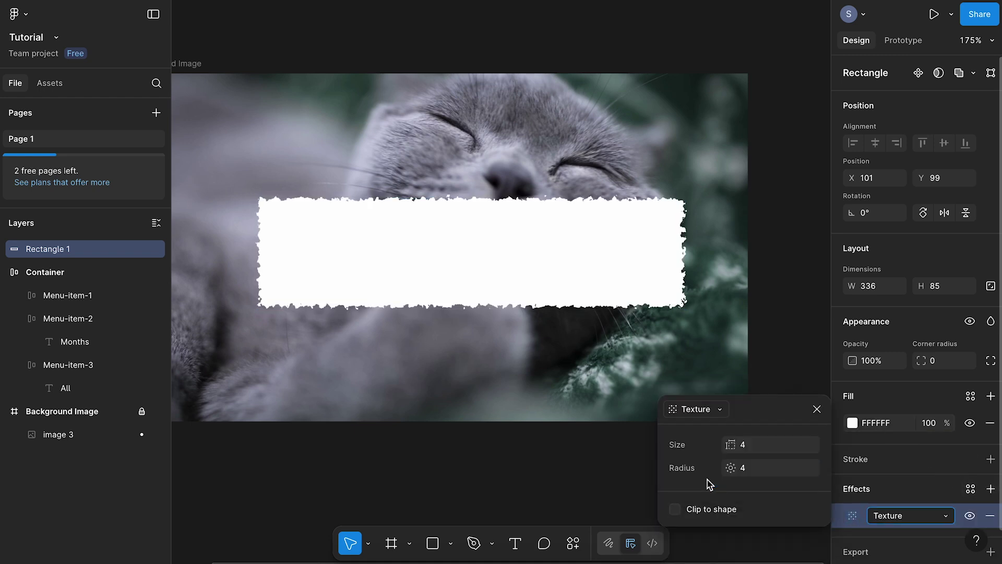
click(761, 450)
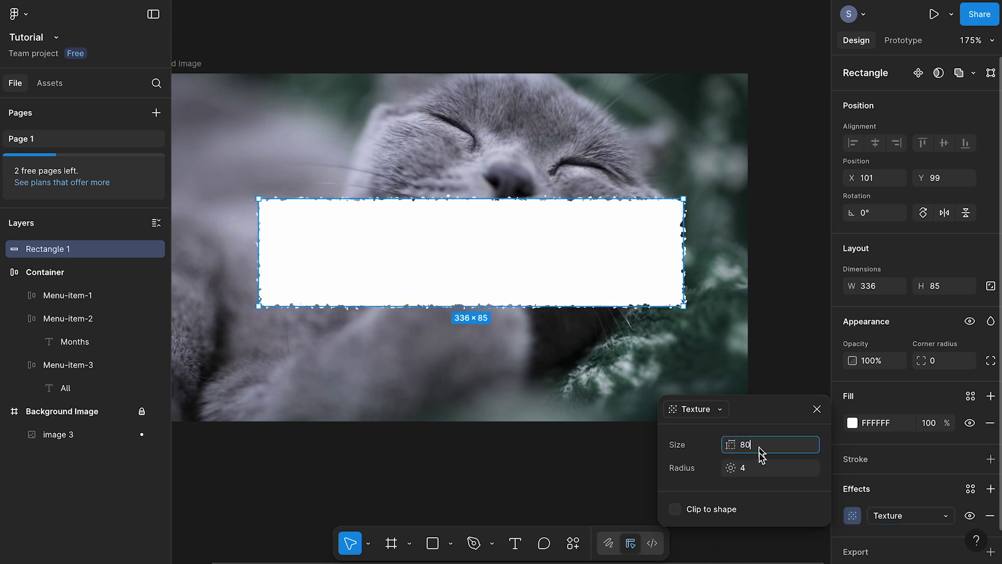
click(760, 468)
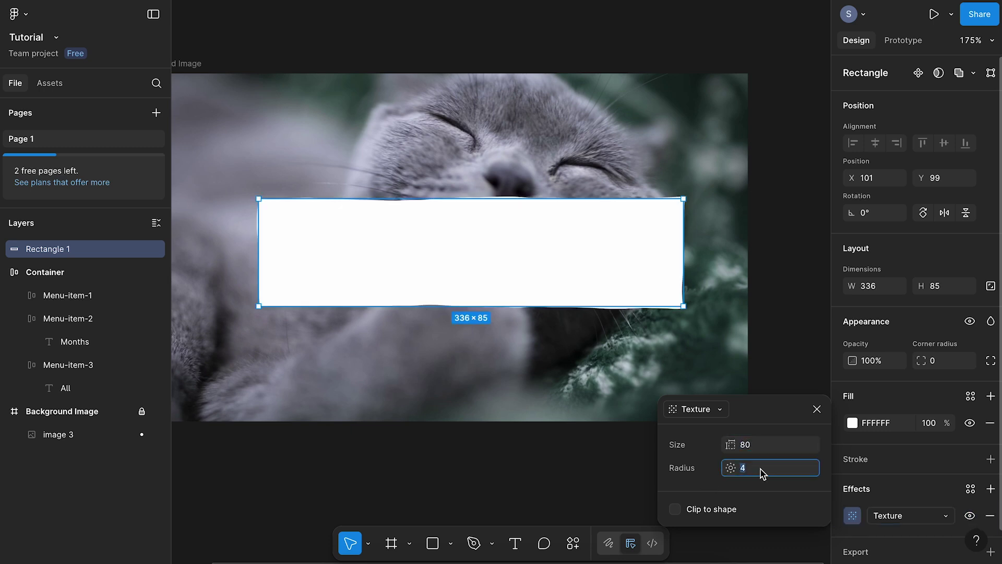
key(Return)
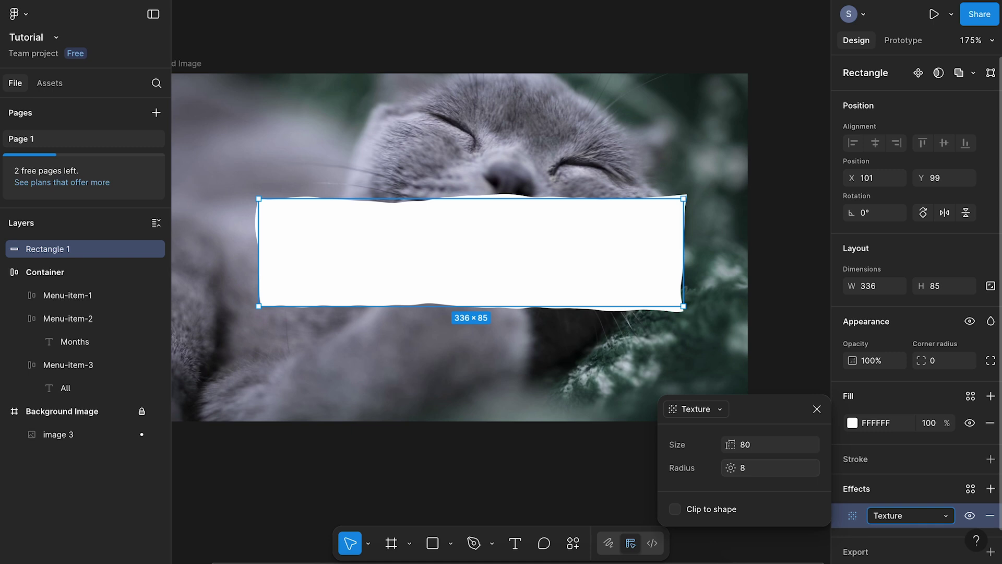
Add a uniform Background blur effect to the textured rectangle and lower its white fill opacity to 2%
click(991, 488)
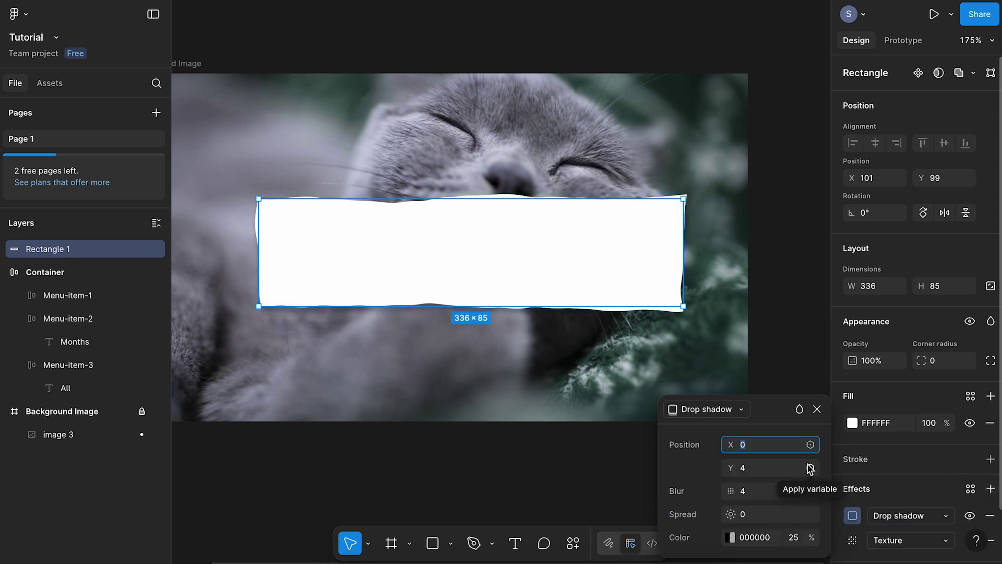
click(740, 412)
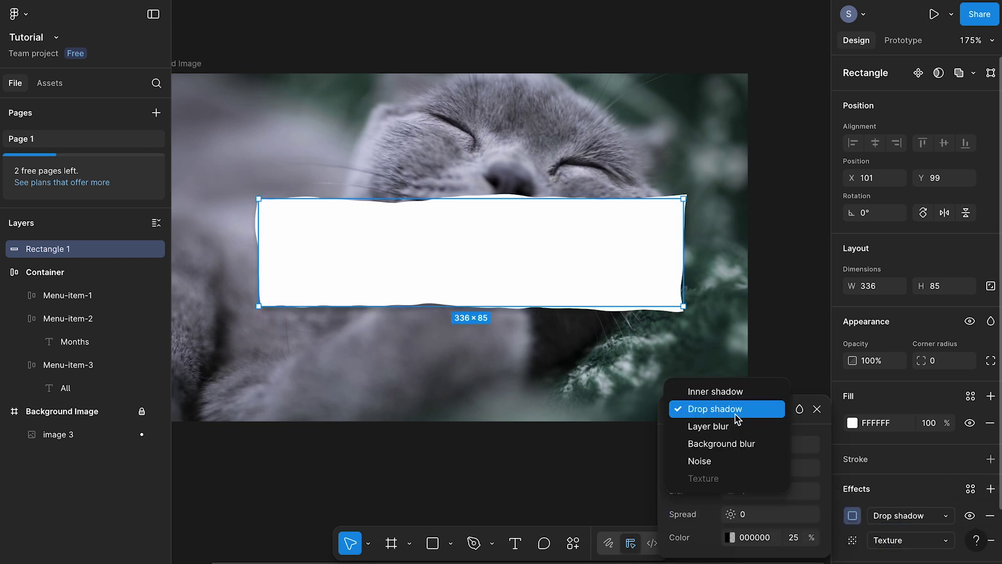
click(730, 452)
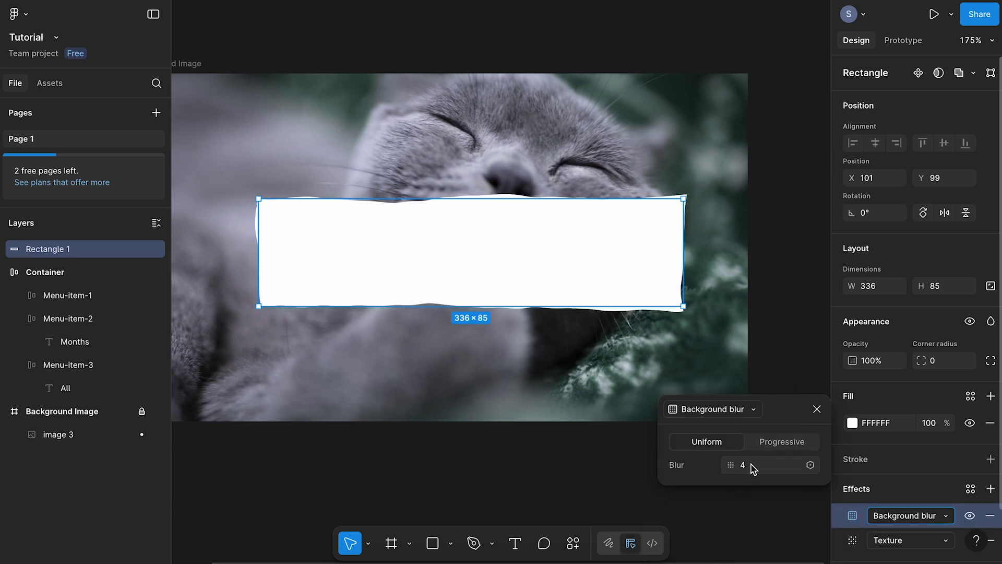
click(932, 424)
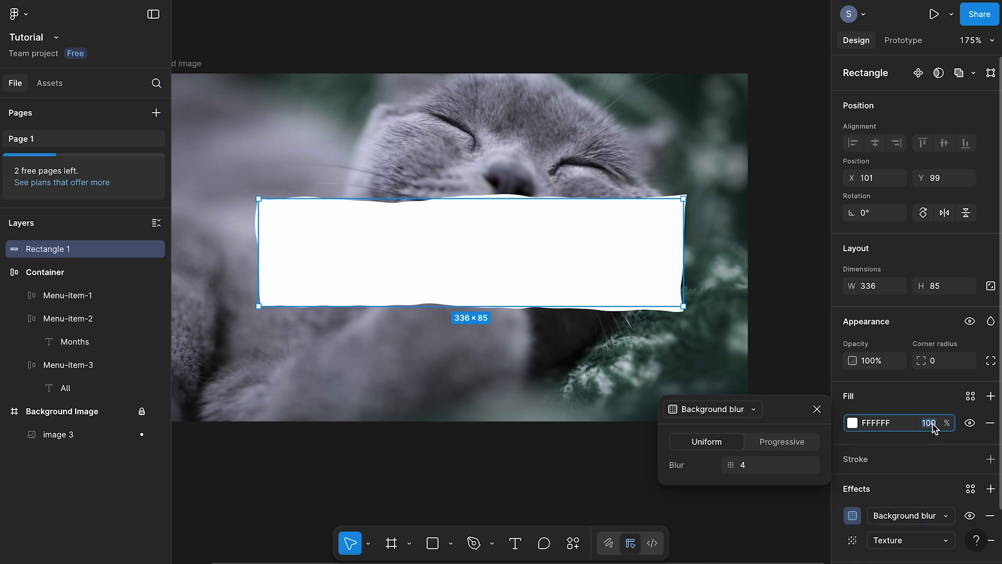
text(2)
key(Return)
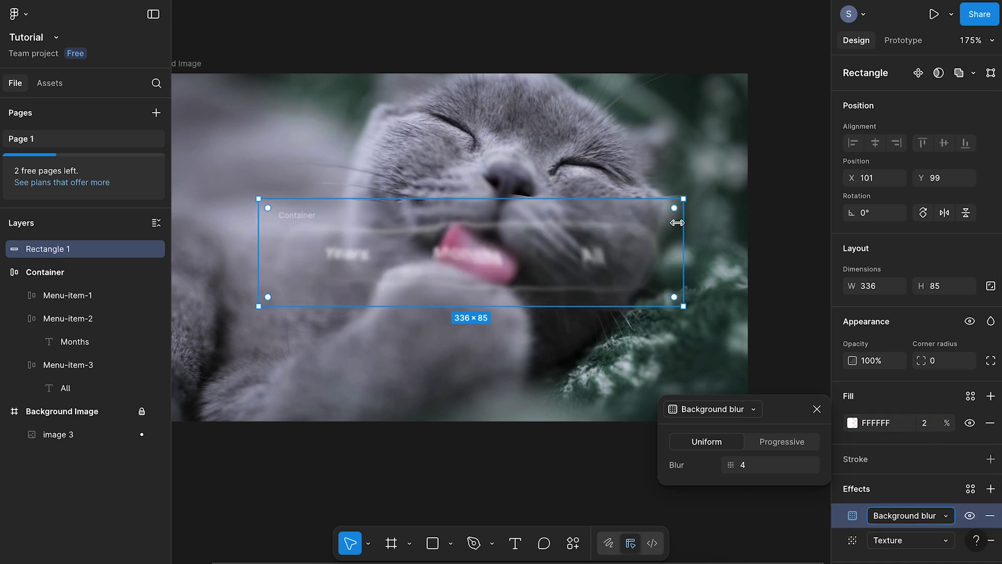
Shift the rectangle slightly to about X 95, Y 101 and rename its layer Liquid Texture
mouse_move(658, 224)
mouse_down()
mouse_move(638, 242)
mouse_move(682, 214)
mouse_move(613, 240)
mouse_move(660, 217)
mouse_move(613, 221)
mouse_move(642, 172)
mouse_move(602, 161)
mouse_move(632, 213)
mouse_move(615, 215)
mouse_move(657, 206)
mouse_move(651, 228)
mouse_up()
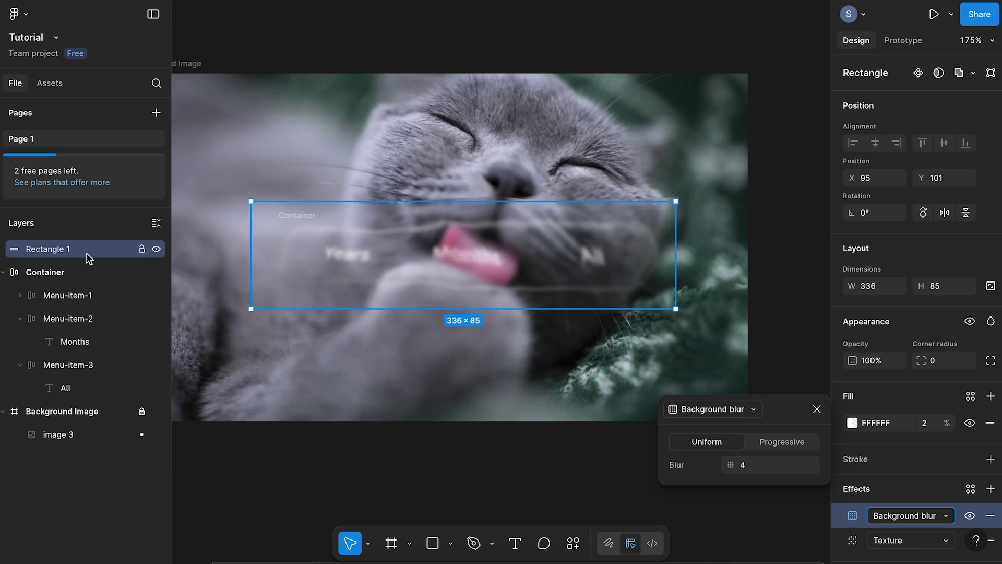
double_click(55, 251)
text(L)
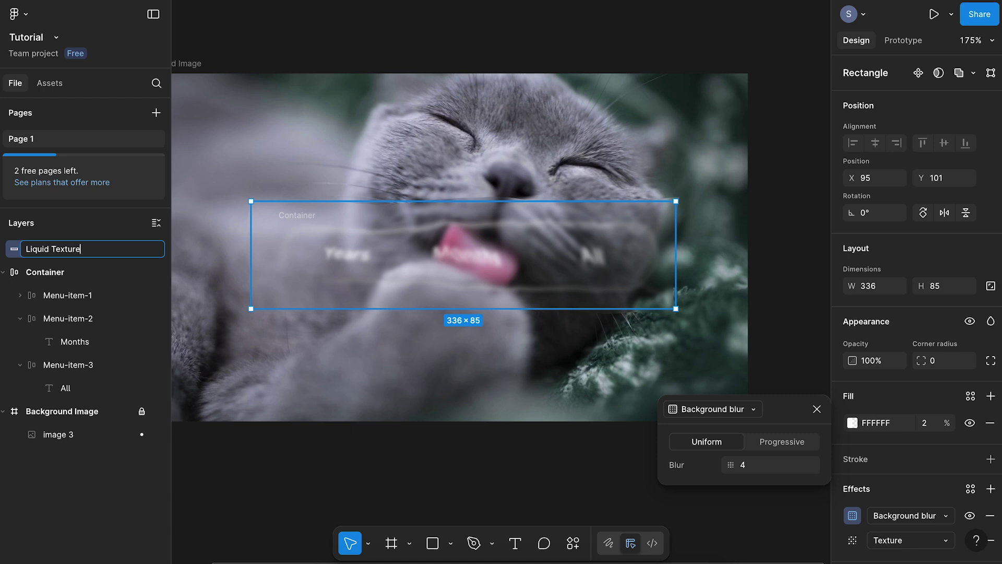
text(iquid Texture)
key(Return)
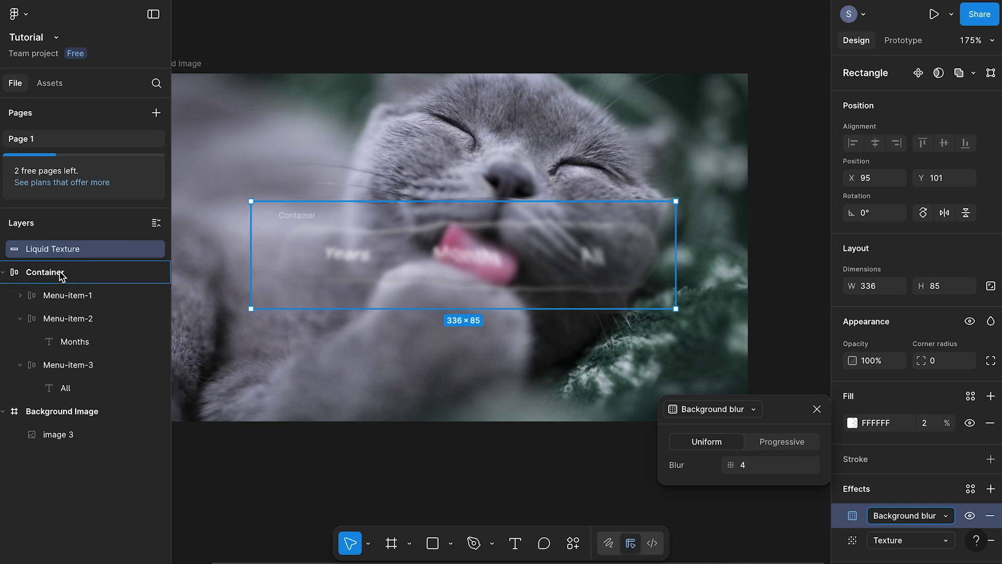
Nest the Liquid Texture layer inside the Container, below Menu-item-3, with the menu item groups collapsed
drag(62, 277, 63, 276)
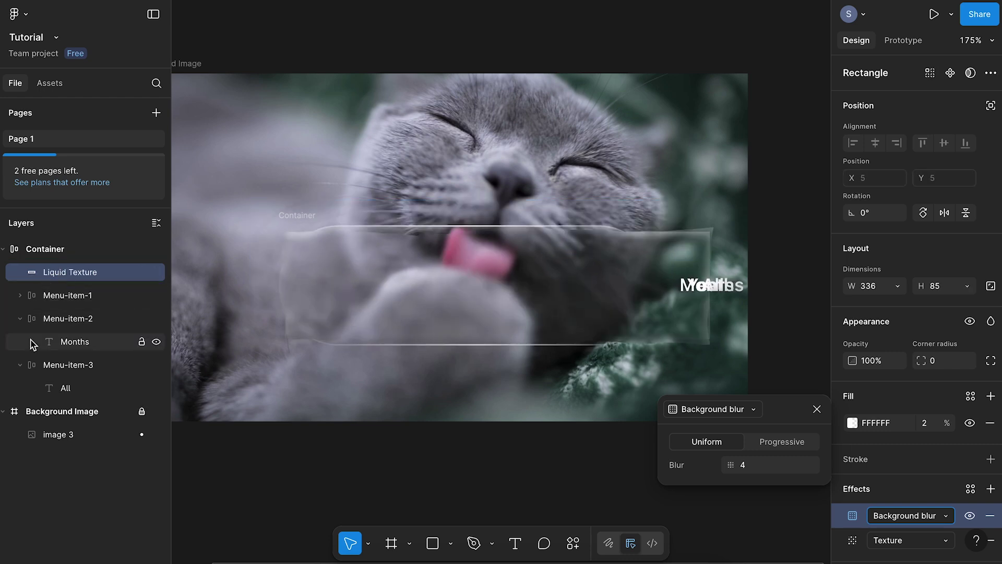
click(20, 319)
click(20, 341)
drag(68, 272, 86, 359)
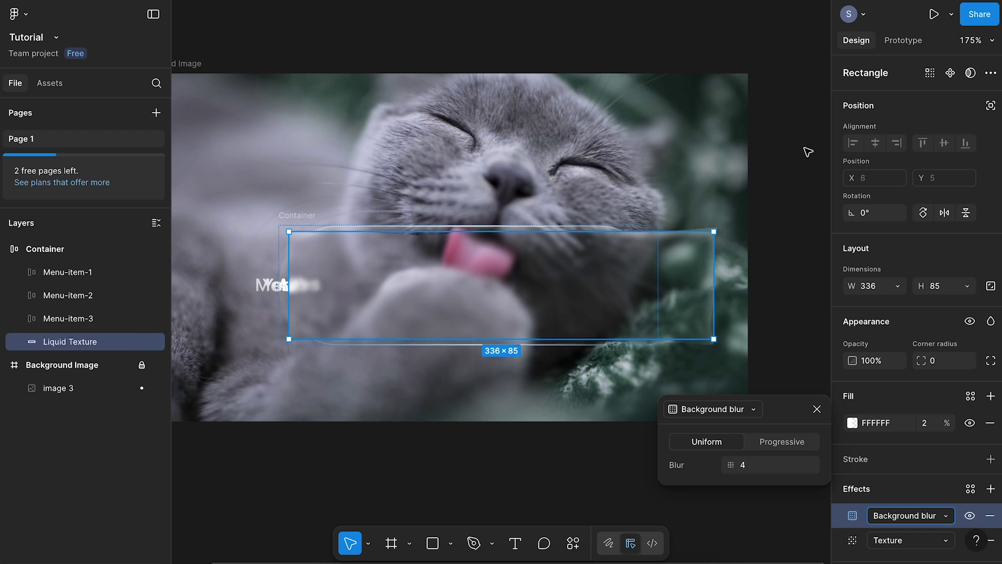
Make Liquid Texture ignore the auto layout and reposition it so it covers the whole Container
click(991, 106)
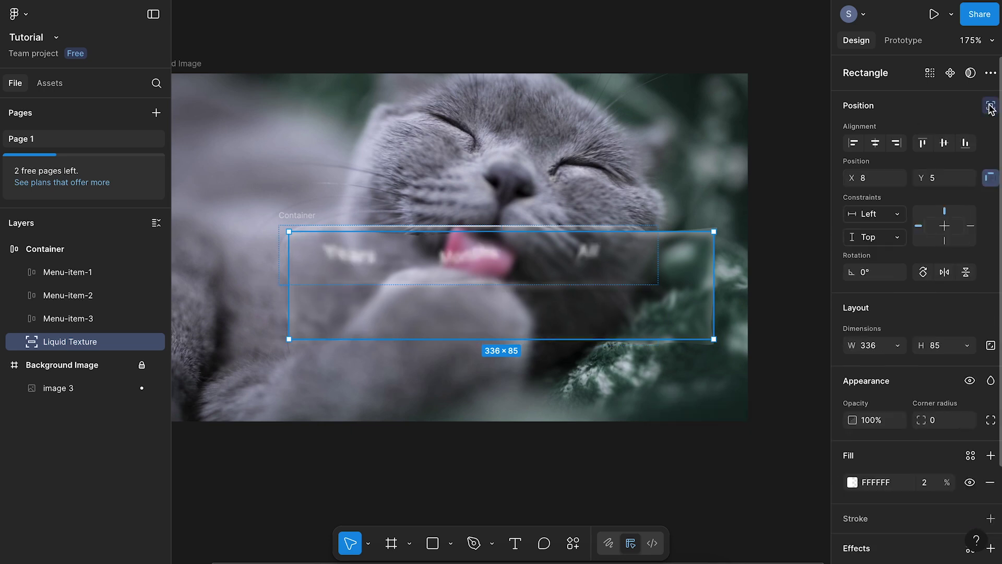
drag(679, 308, 648, 279)
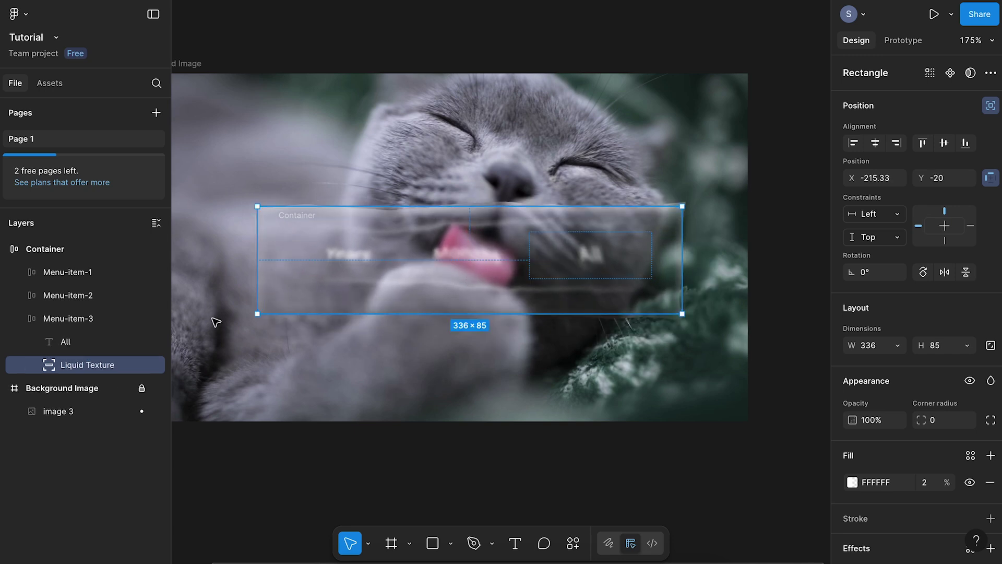
Enable Clip content on the Container and set its auto layout canvas stacking to First on top
click(82, 255)
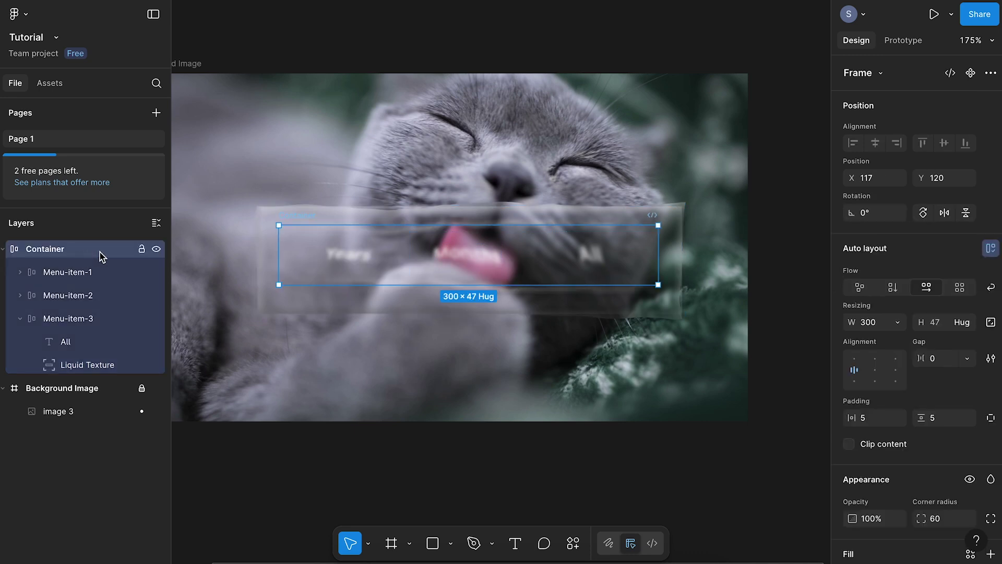
click(849, 445)
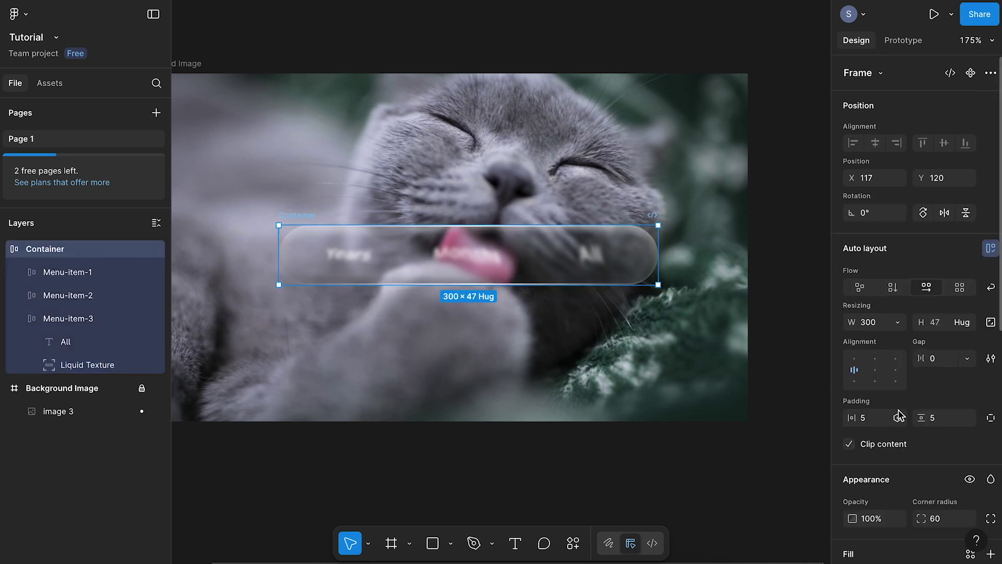
click(991, 358)
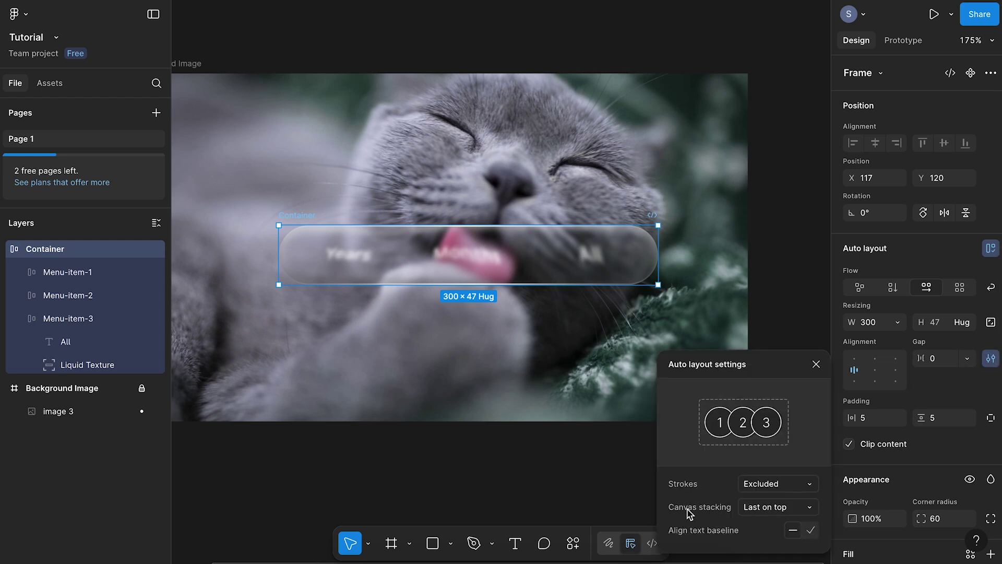
click(778, 509)
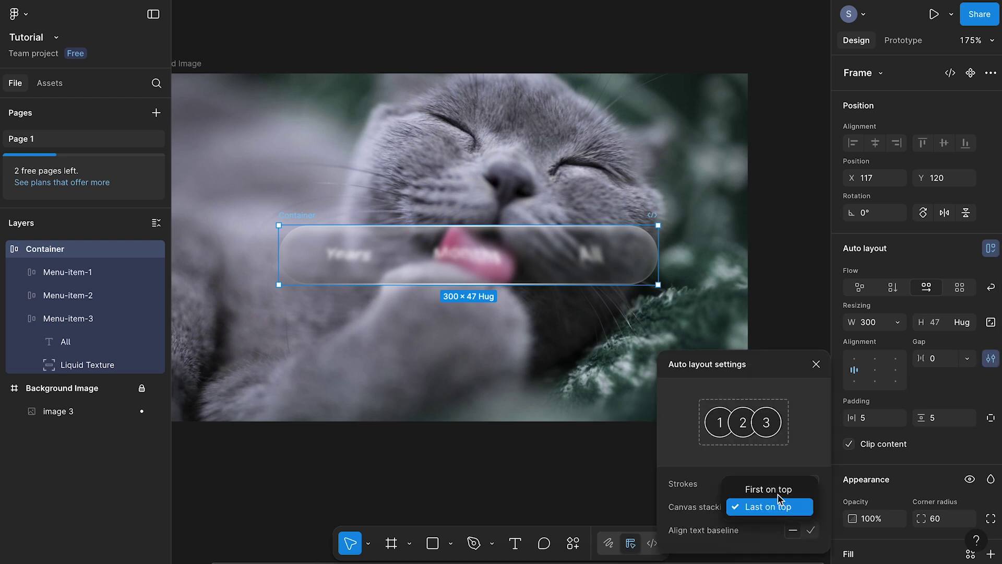
click(780, 491)
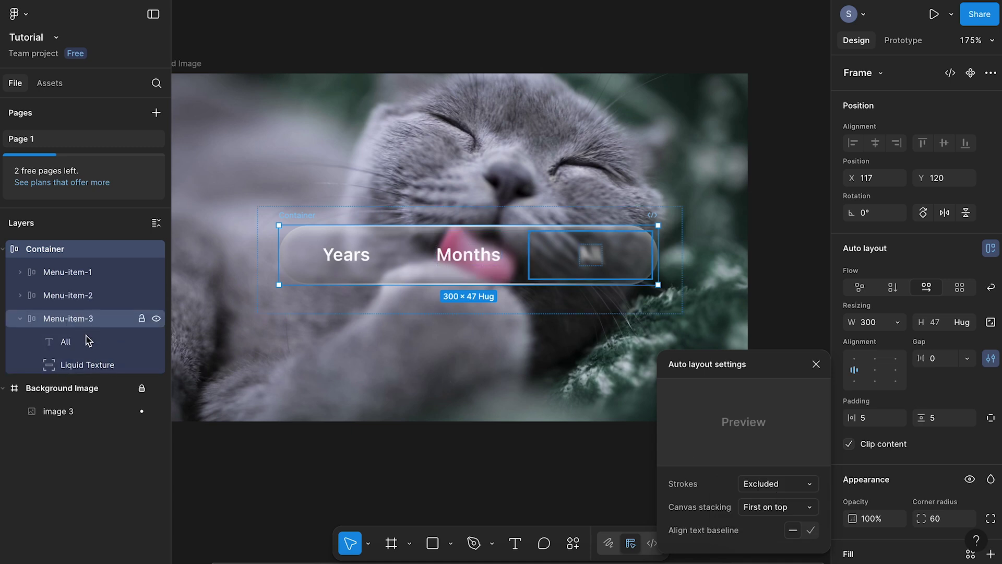
Move Liquid Texture out of Menu-item-3 to the end of the Container's layers, collapse Menu-item-3 and select the Container
drag(75, 364, 72, 258)
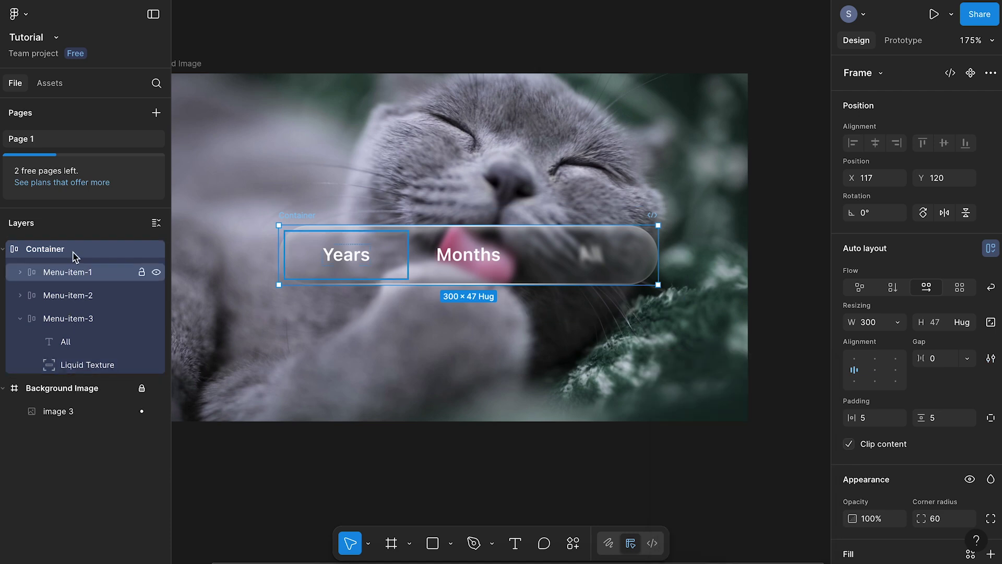
click(71, 293)
mouse_move(80, 364)
mouse_down()
mouse_move(82, 316)
mouse_move(69, 355)
mouse_up()
click(20, 342)
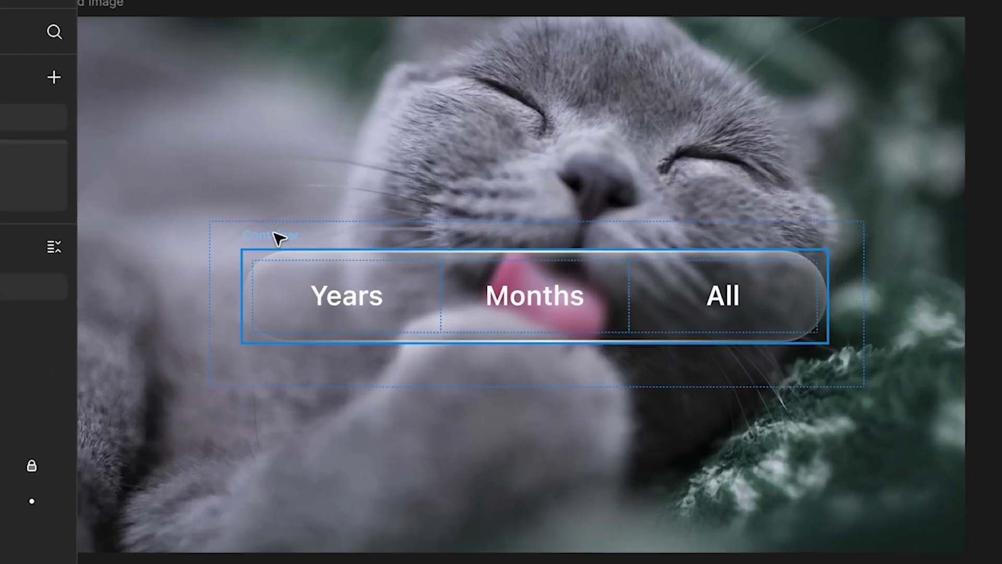
click(294, 208)
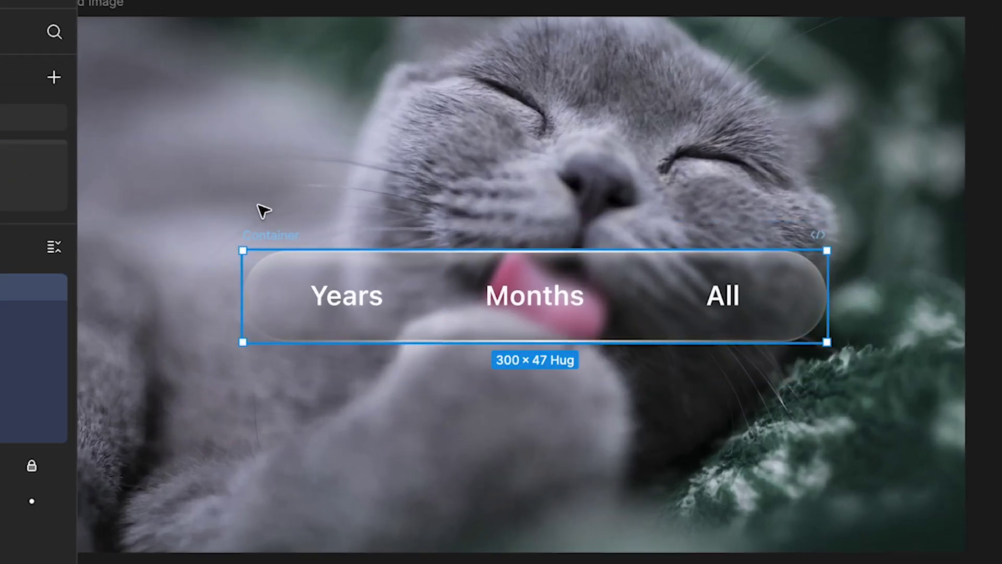
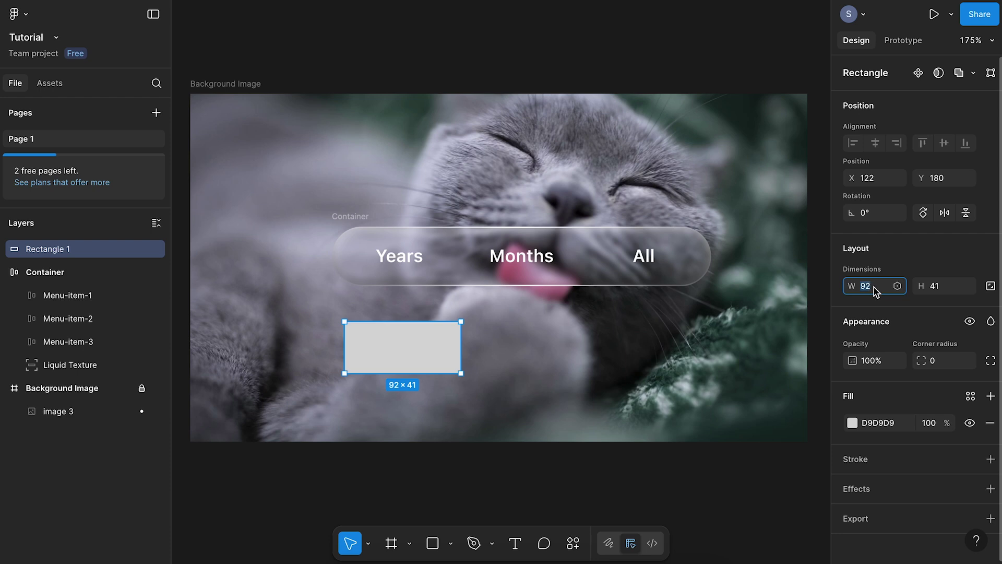
Resize the small rectangle below the Container to 97 × 37 and set its corner radius to 40
click(937, 289)
text(37)
key(Return)
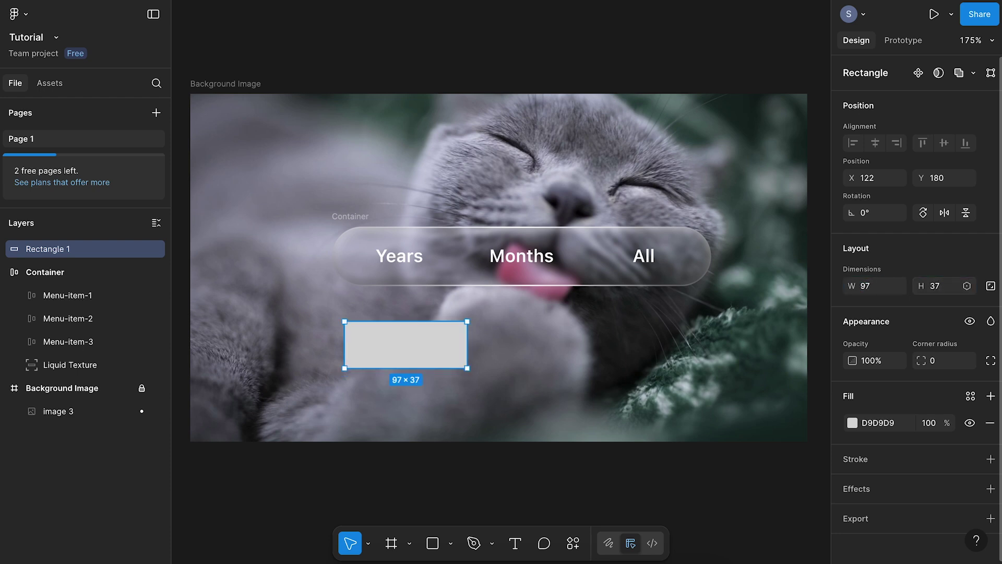
click(953, 363)
text(20)
key(Return)
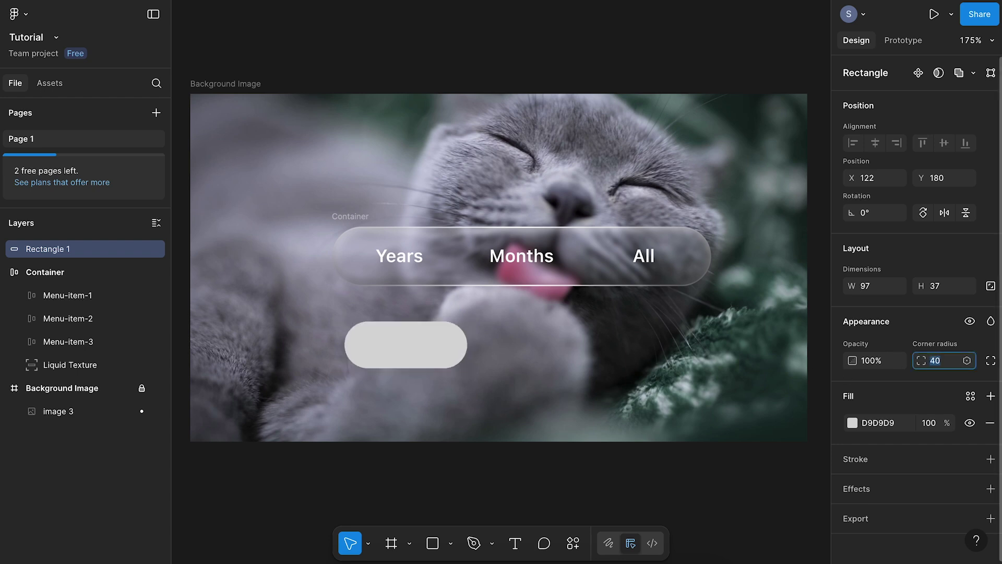
Fill the rounded rectangle with white FFFFFF at 30% opacity
click(877, 422)
text(ffffff)
key(Return)
text(30)
key(Return)
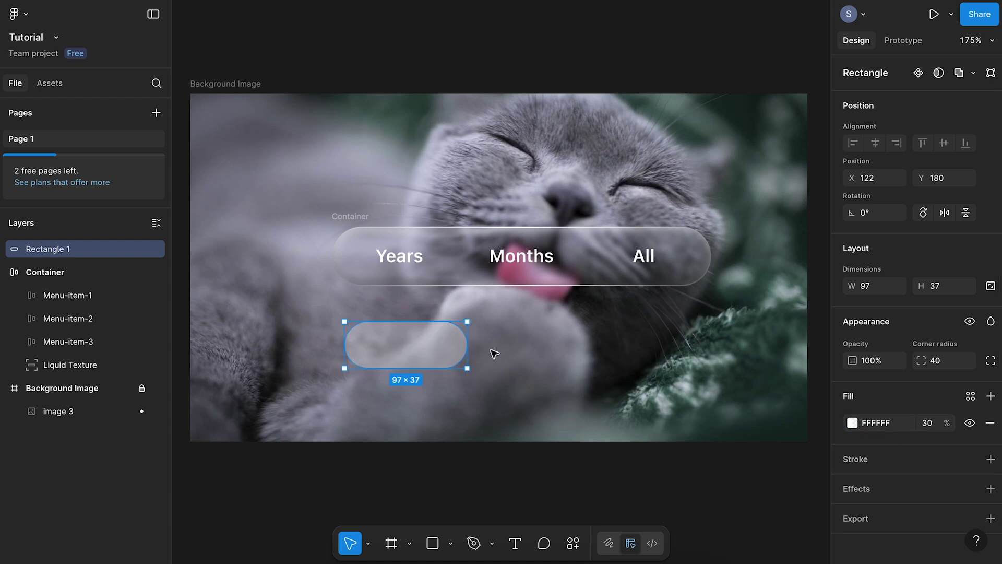
Rename the rounded rectangle's layer Active-indicator and deselect it
double_click(58, 249)
text(Active-indicator)
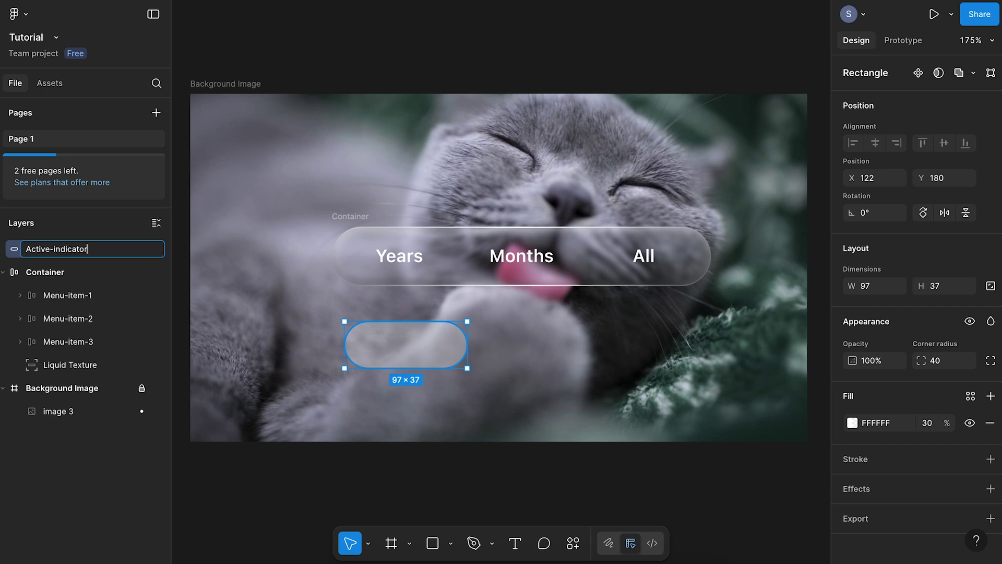
key(Return)
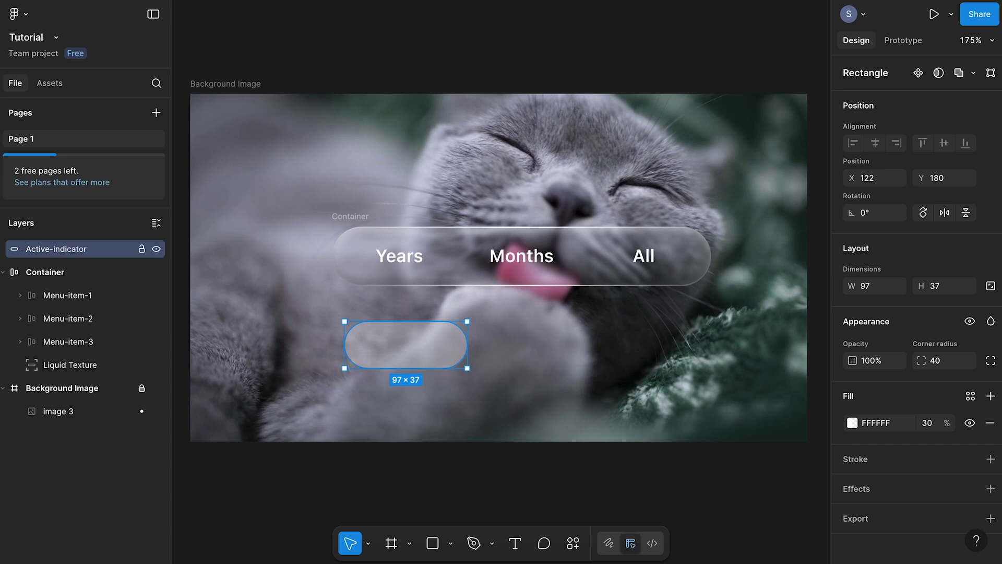
click(319, 341)
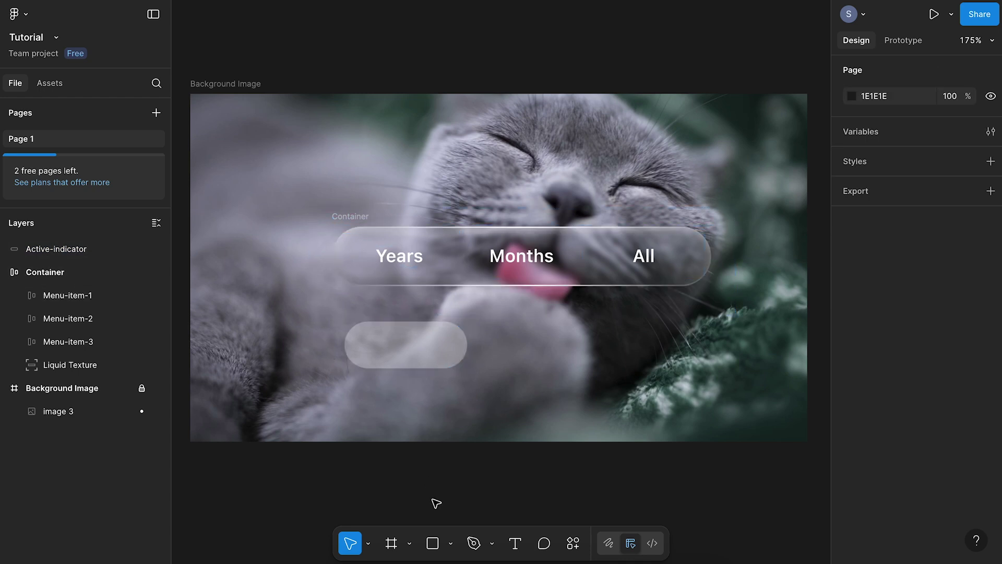
Draw a rectangle about 126 × 54 covering the Active-indicator and fill it with white FFFFFF
click(433, 543)
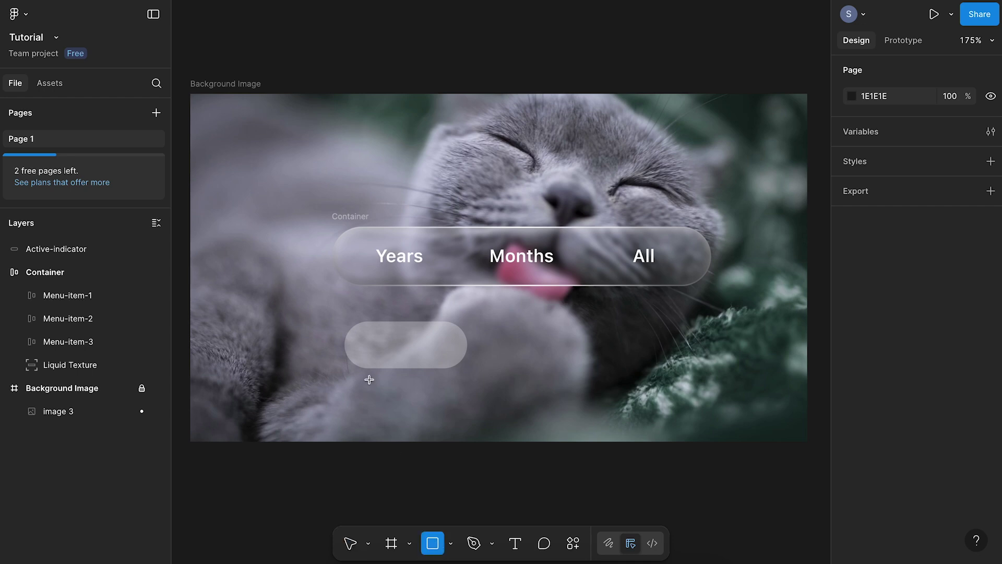
drag(324, 305, 484, 374)
click(879, 423)
text(fff)
key(Return)
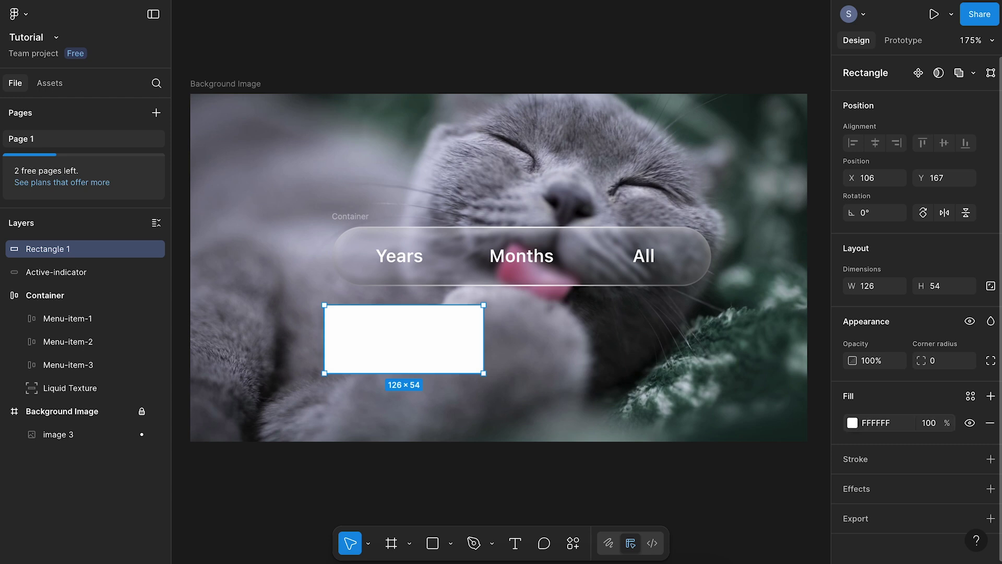
Apply a Texture effect with size 80 and radius 8 to the rectangle over the Active-indicator
click(991, 490)
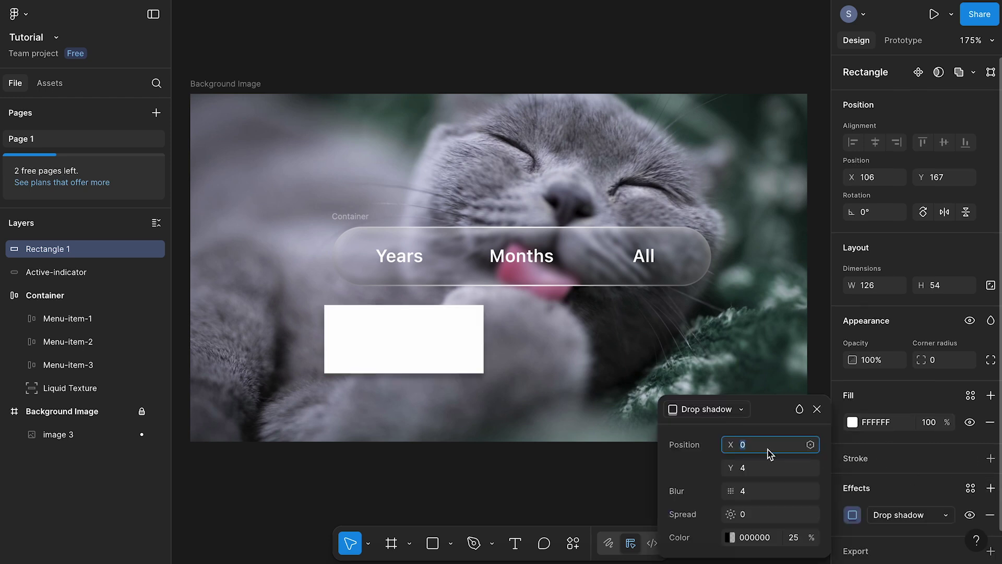
click(712, 411)
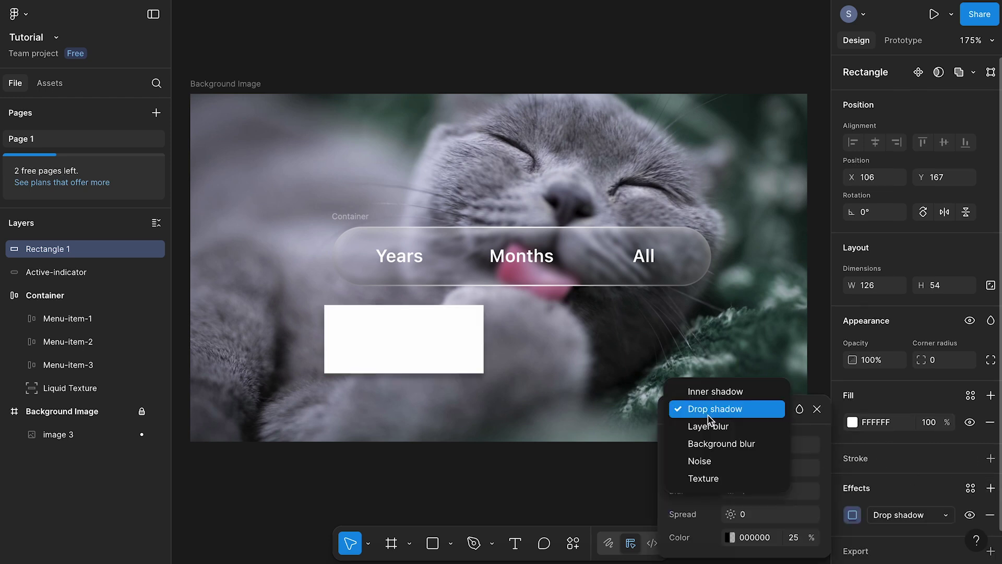
click(714, 480)
click(766, 453)
text(80)
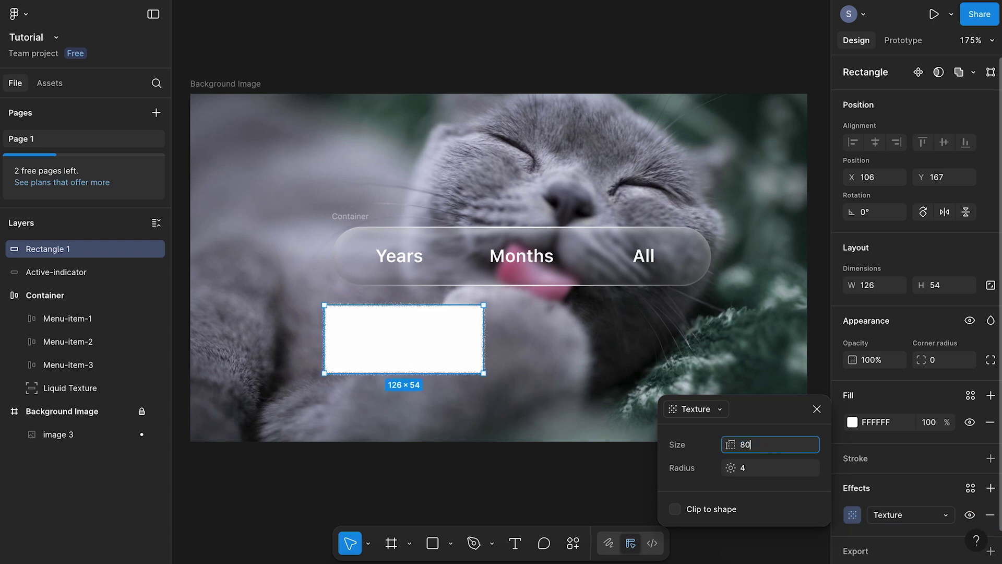
click(766, 469)
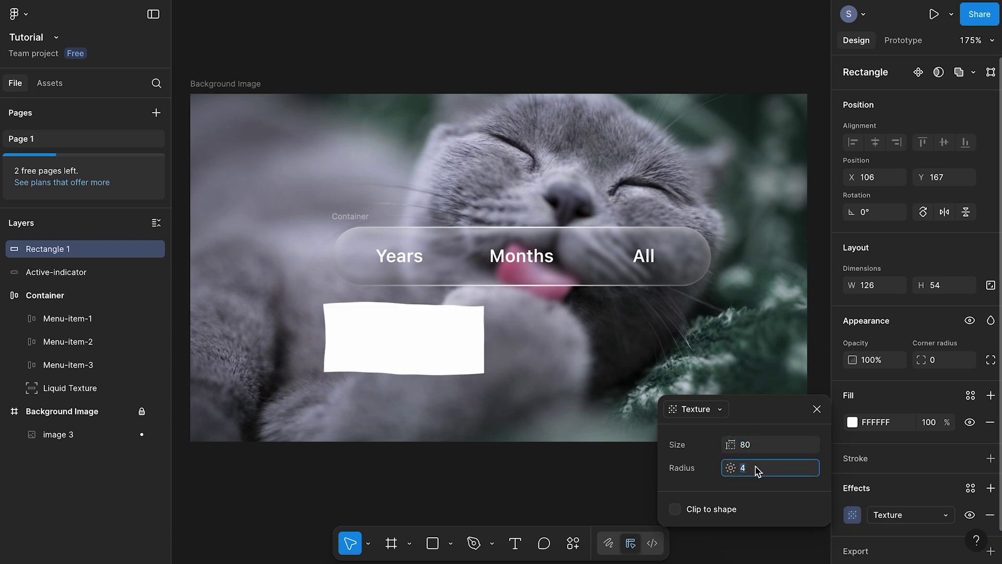
text(8)
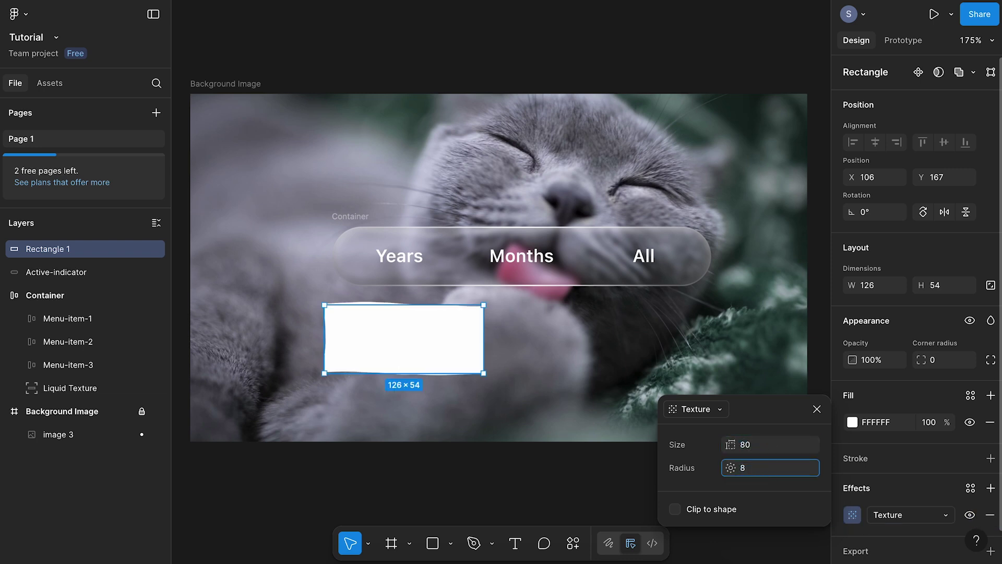
key(Return)
Add a Background blur effect to the rectangle covering the Active-indicator
click(991, 489)
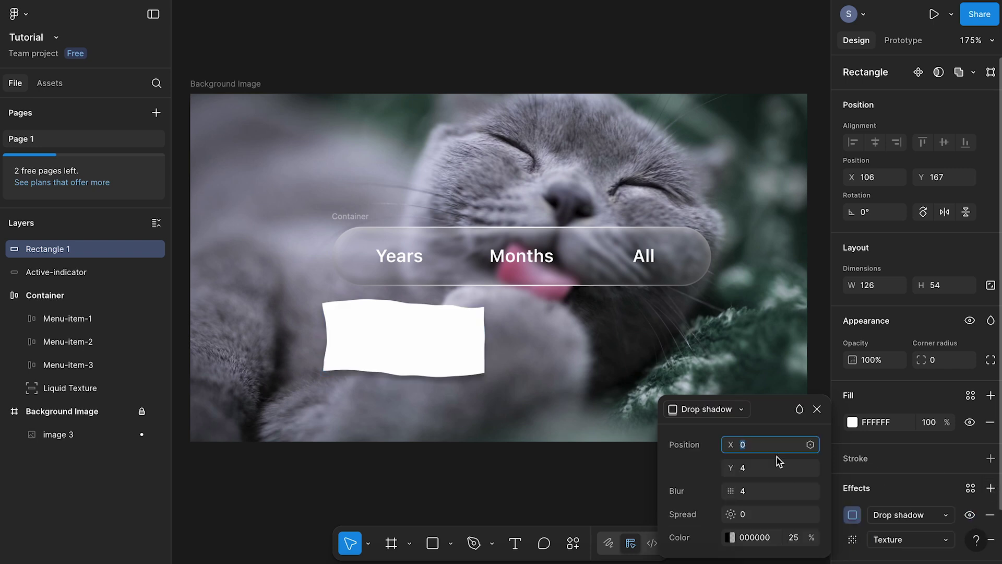
click(725, 416)
click(726, 443)
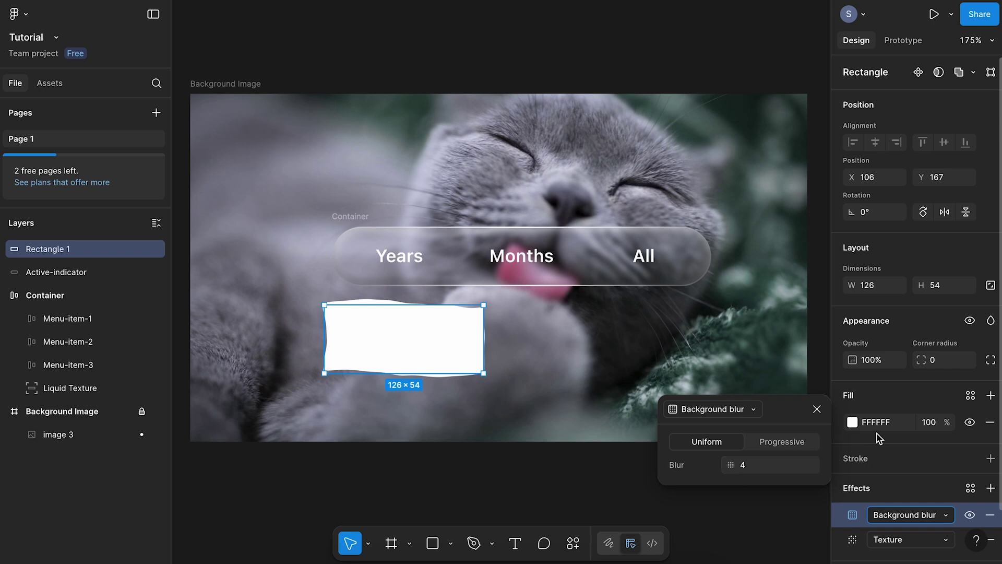
Lower the rectangle's fill opacity to 2% and shift it slightly to X 105, Y 172 over the indicator
click(931, 423)
text(2)
key(Return)
mouse_move(428, 345)
mouse_down()
mouse_move(456, 349)
mouse_move(425, 349)
mouse_up()
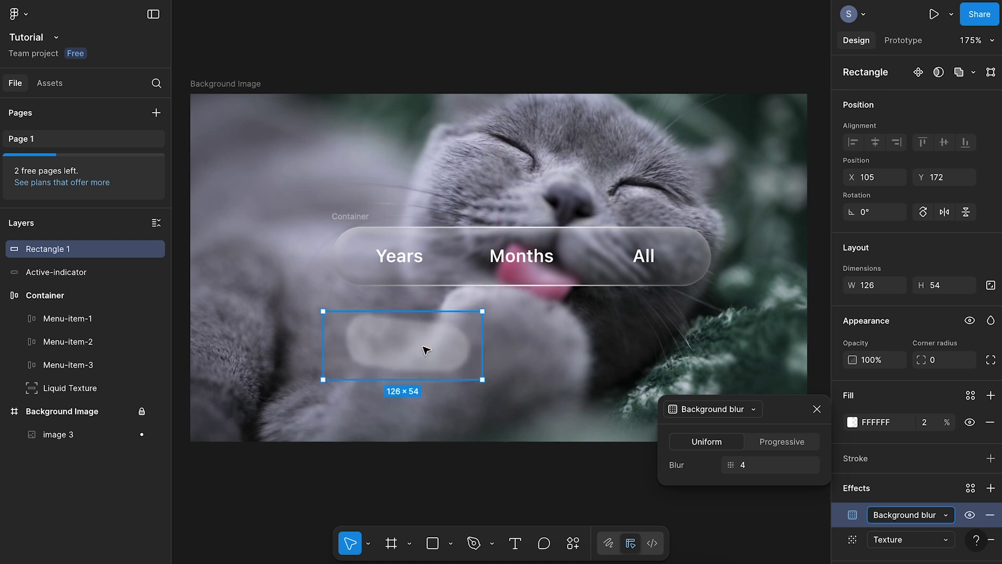
Rename the blurred rectangle's layer Liquid texture 2
double_click(61, 250)
text(Liquid texture 2)
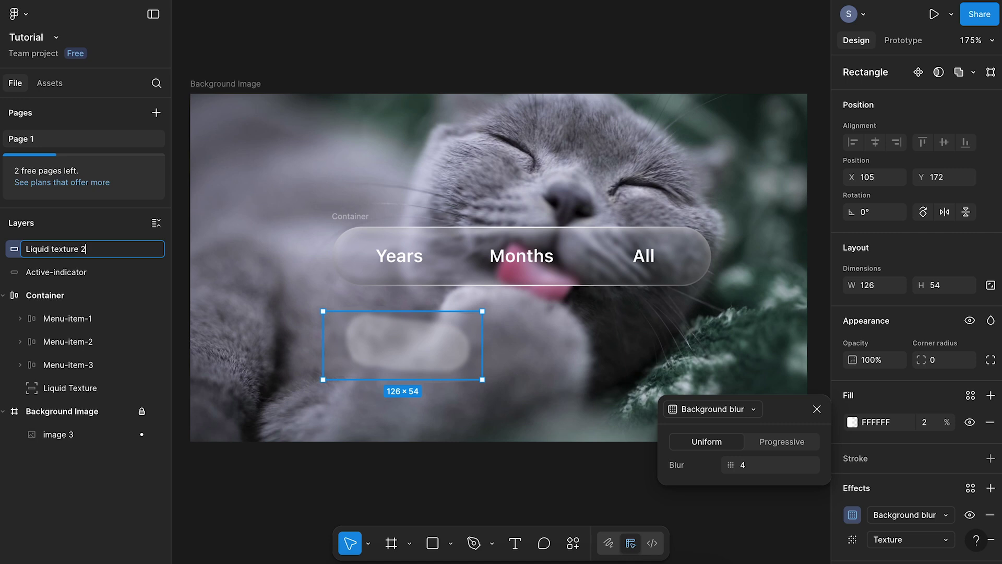
key(Return)
Wrap the Active-indicator layer in a frame and name the frame Active-indicator-container
click(52, 272)
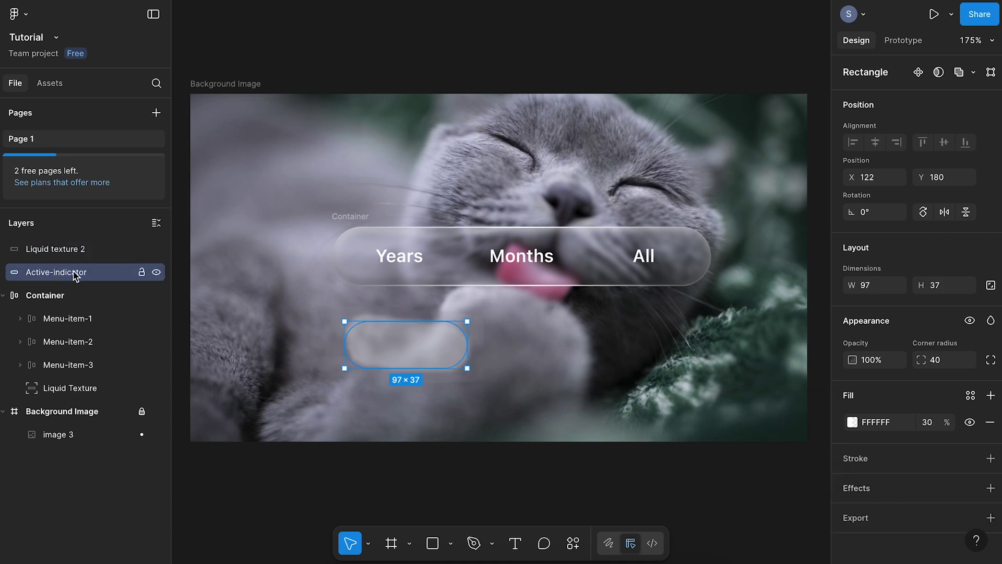
right_click(76, 275)
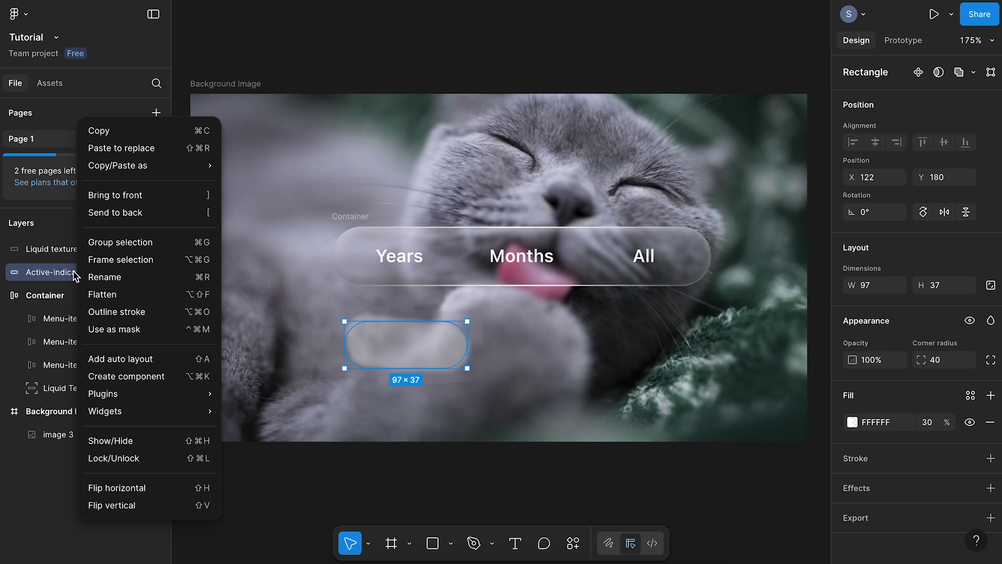
click(117, 260)
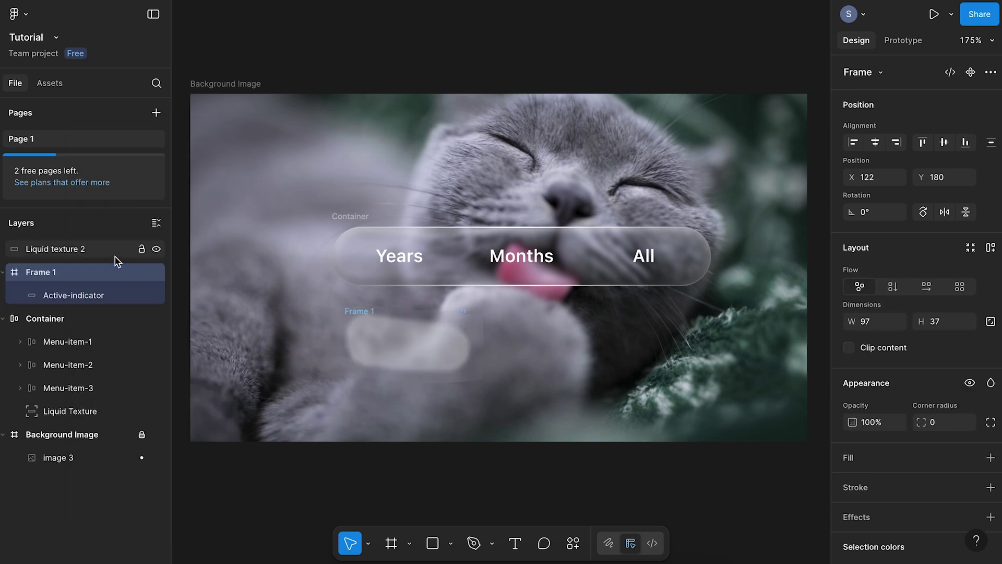
double_click(42, 275)
text(A)
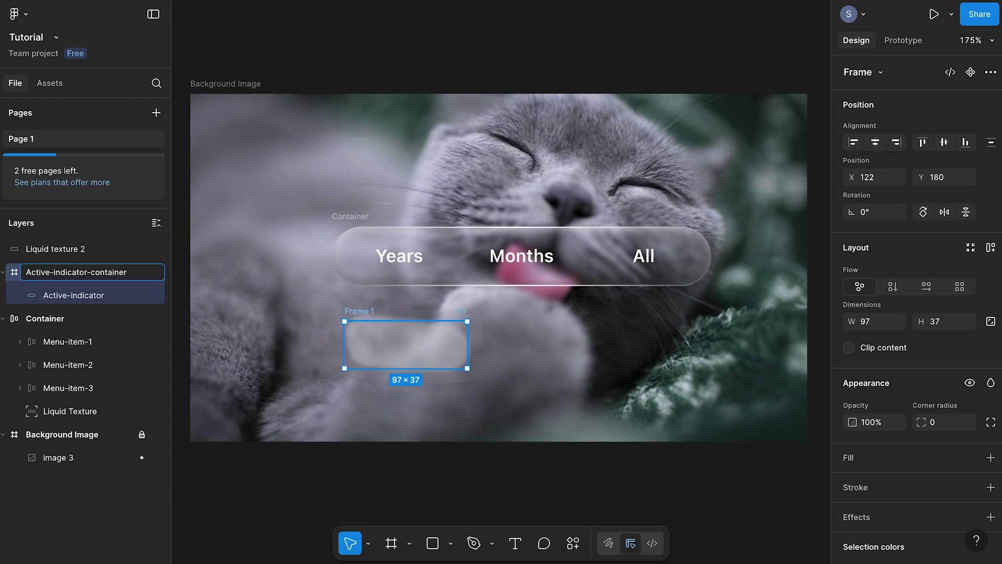
text(ctive-indicator-container)
key(Return)
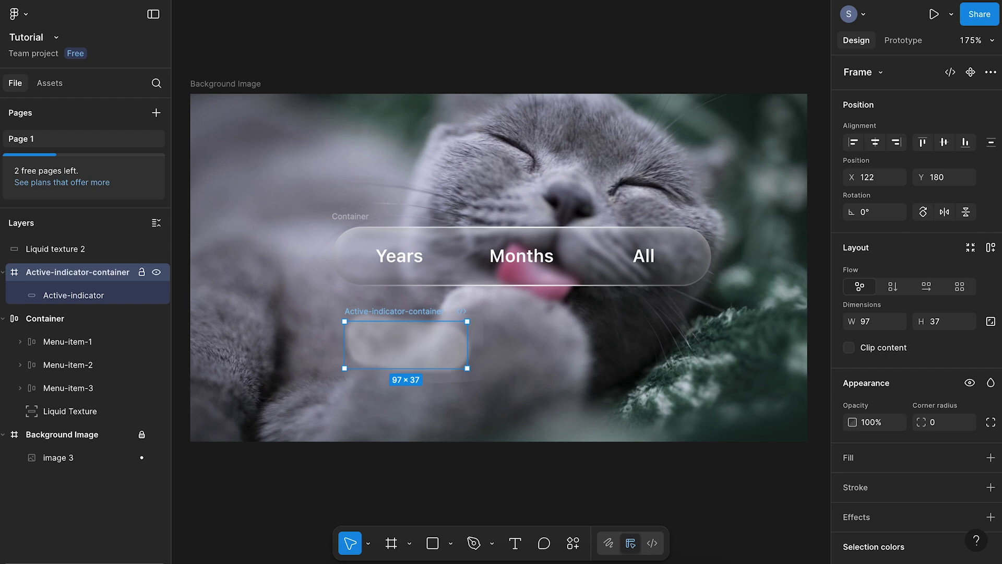
Move Liquid texture 2 into Active-indicator-container beneath the Active-indicator, and turn on content clipping for the frame
click(62, 250)
drag(72, 251, 90, 308)
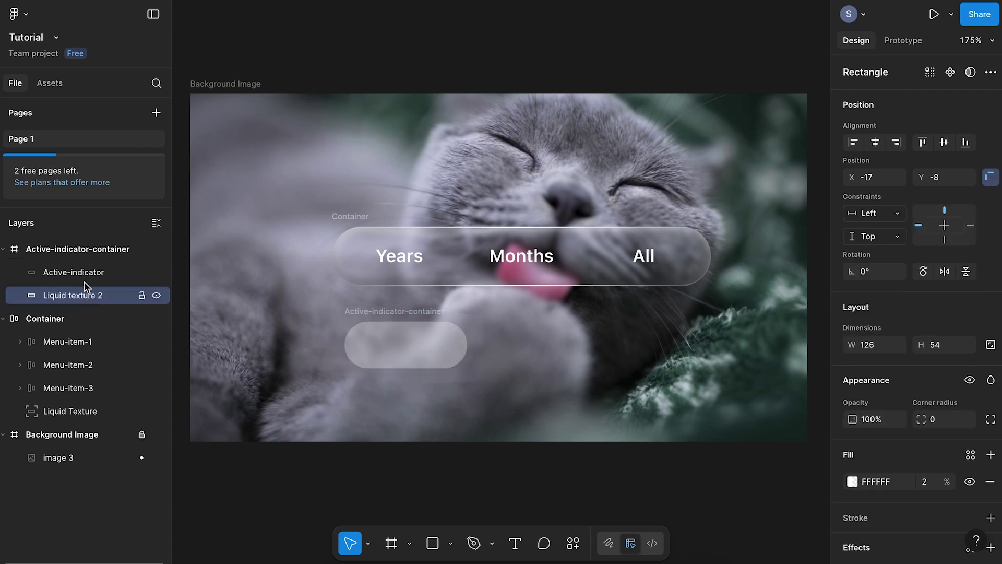
click(85, 251)
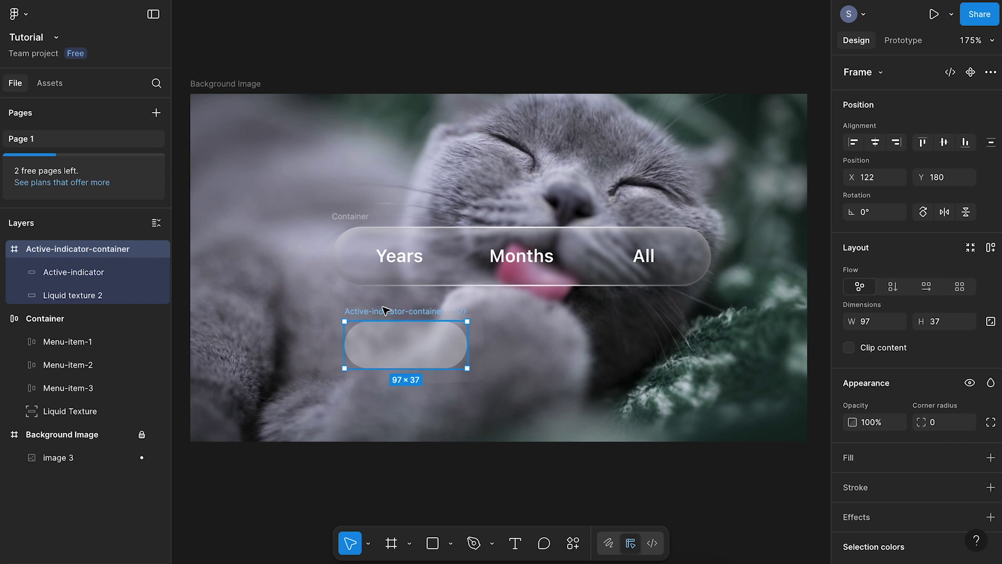
click(849, 349)
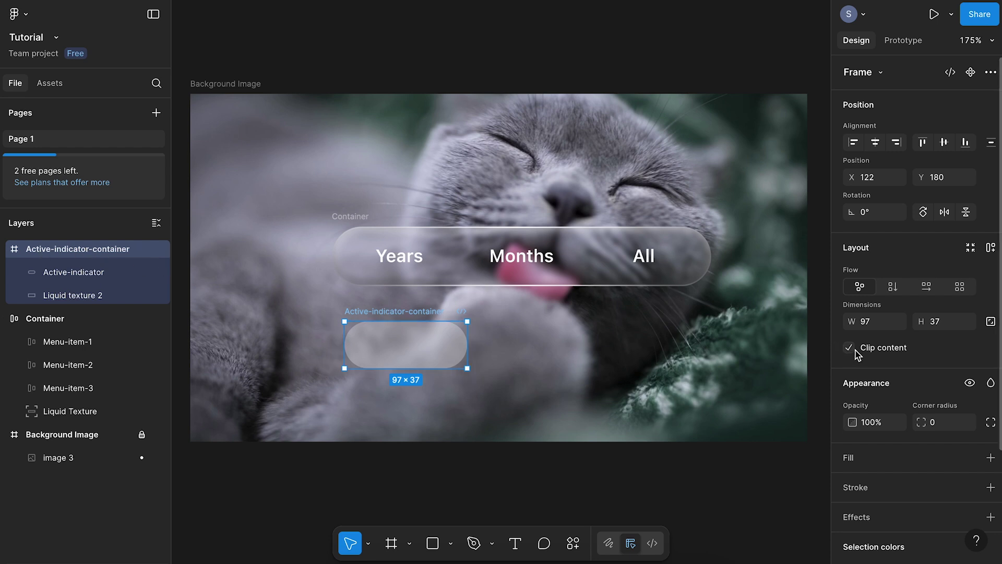
Set the Active-indicator-container's corner radius to 80 and move it to about X 118, Y 169, just below the Container
click(941, 423)
text(30)
key(Return)
click(547, 391)
mouse_move(411, 316)
mouse_down()
mouse_move(356, 326)
mouse_move(409, 316)
mouse_move(383, 316)
mouse_move(426, 329)
mouse_move(439, 319)
mouse_move(403, 300)
mouse_up()
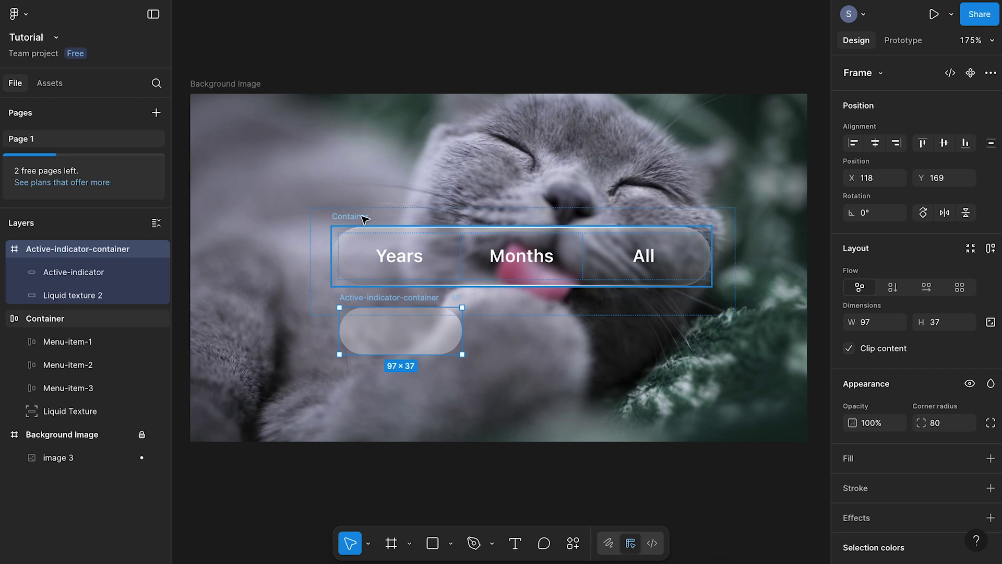
Nest the Active-indicator-container inside the Container above Liquid Texture and make it ignore auto layout
drag(77, 254, 94, 409)
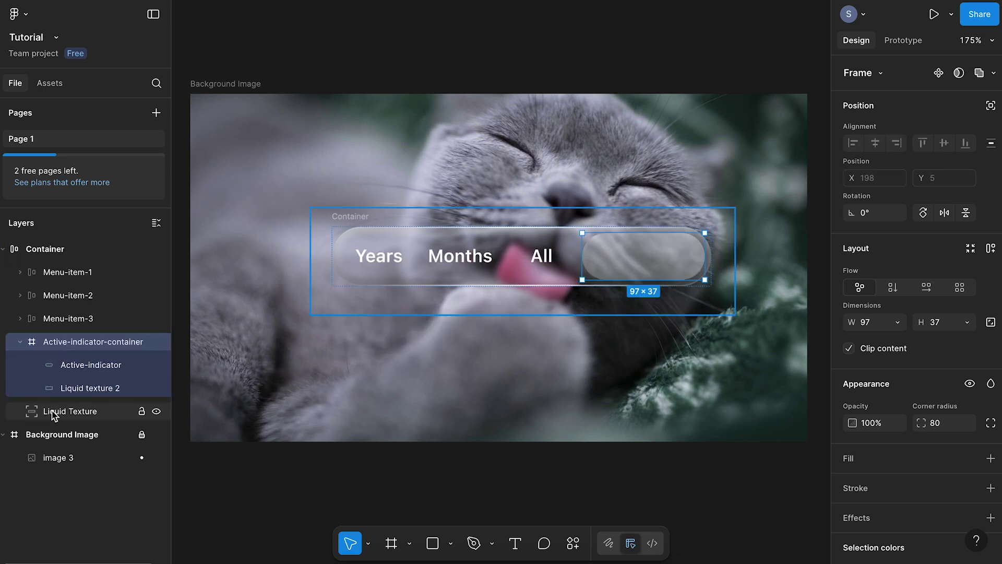
click(19, 341)
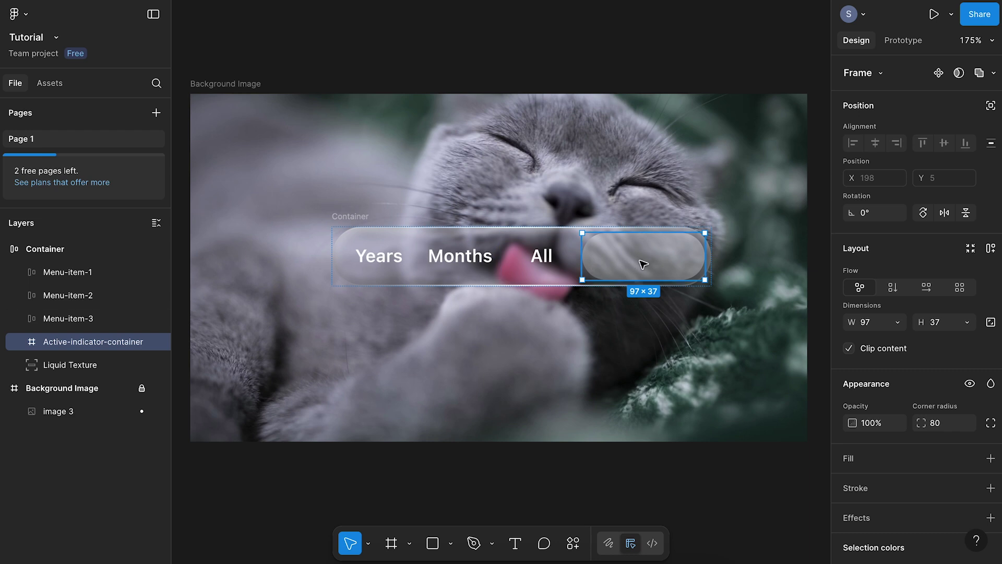
click(991, 106)
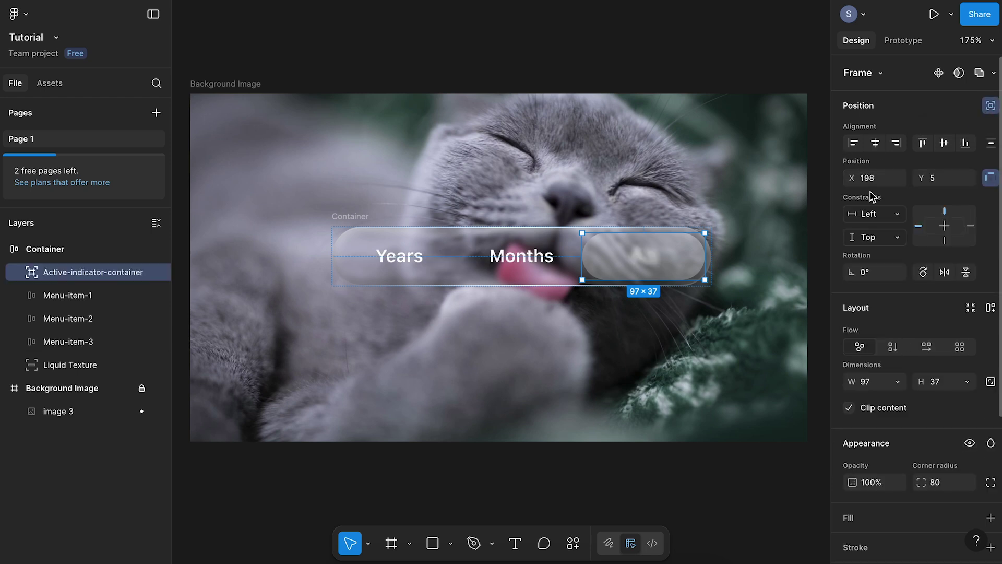
Place the Active-indicator-container at X 5 under Years and order its layer below Menu-item-3 so it sits behind the labels
click(853, 142)
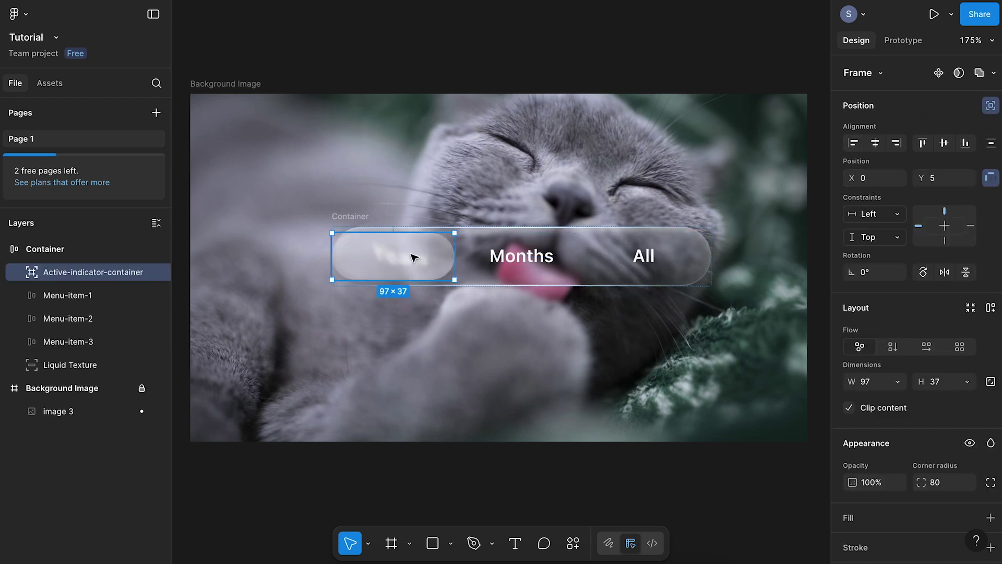
drag(409, 256, 415, 258)
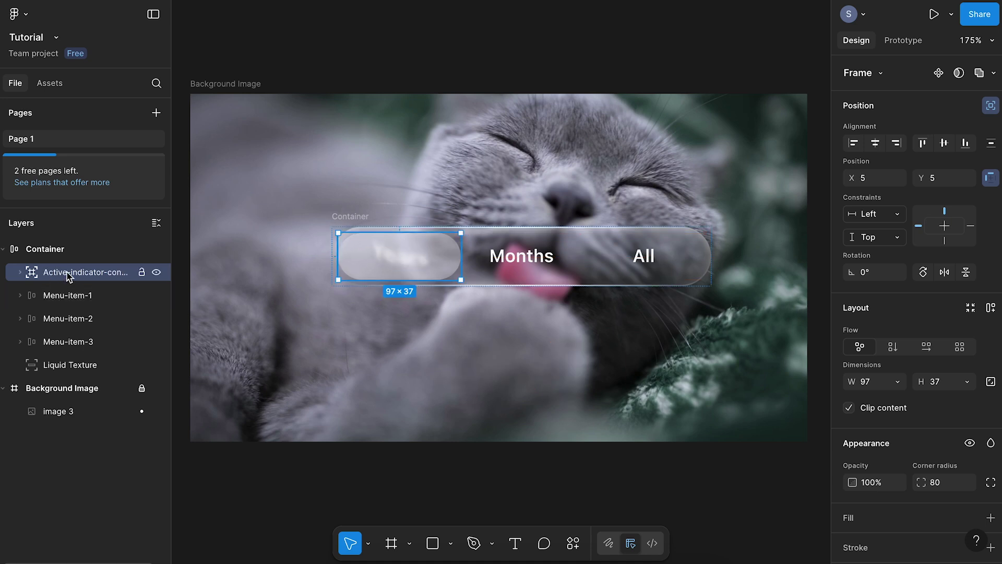
drag(74, 273, 71, 358)
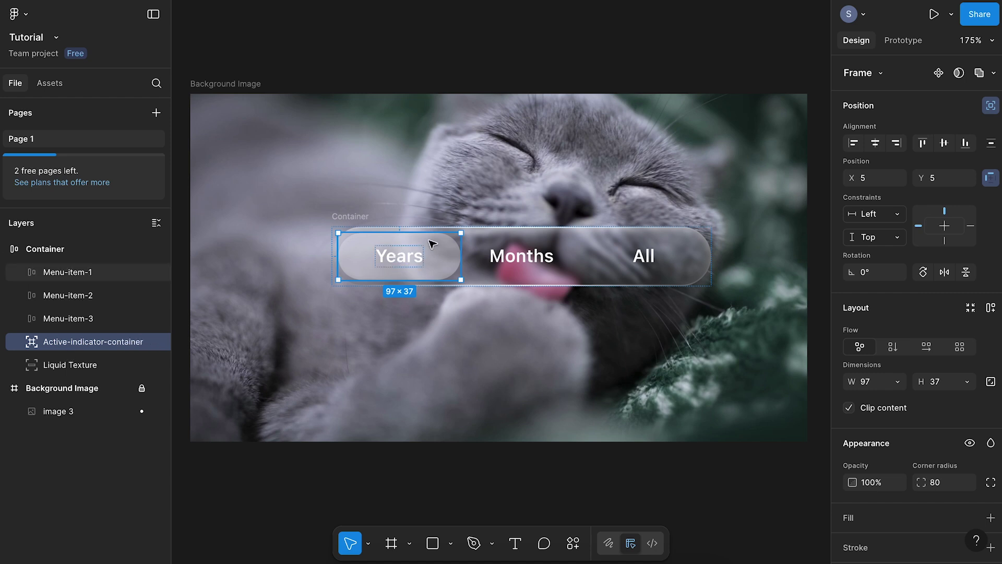
click(512, 189)
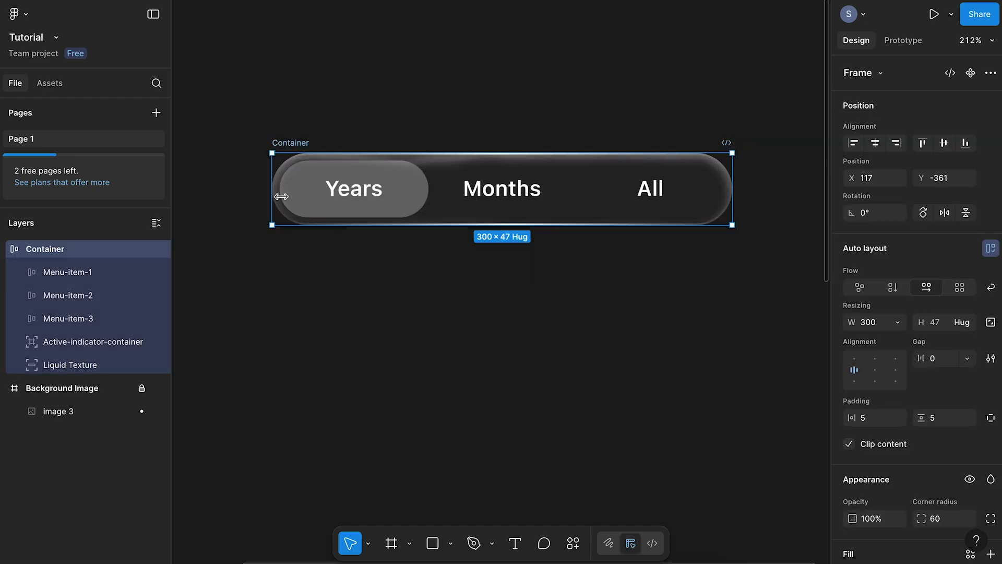
Turn the Container into a component and add a second variant to it
click(334, 212)
click(971, 74)
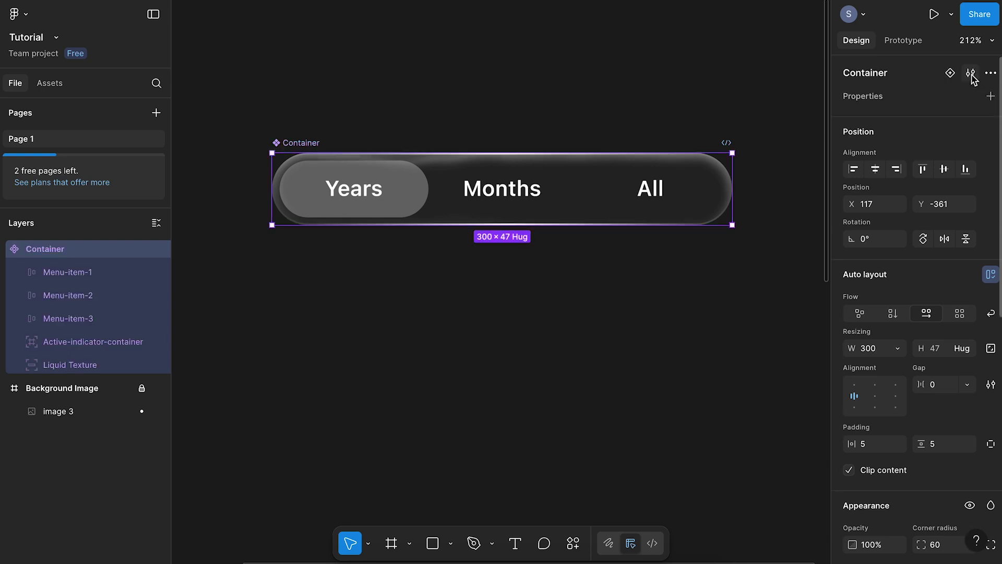
click(950, 73)
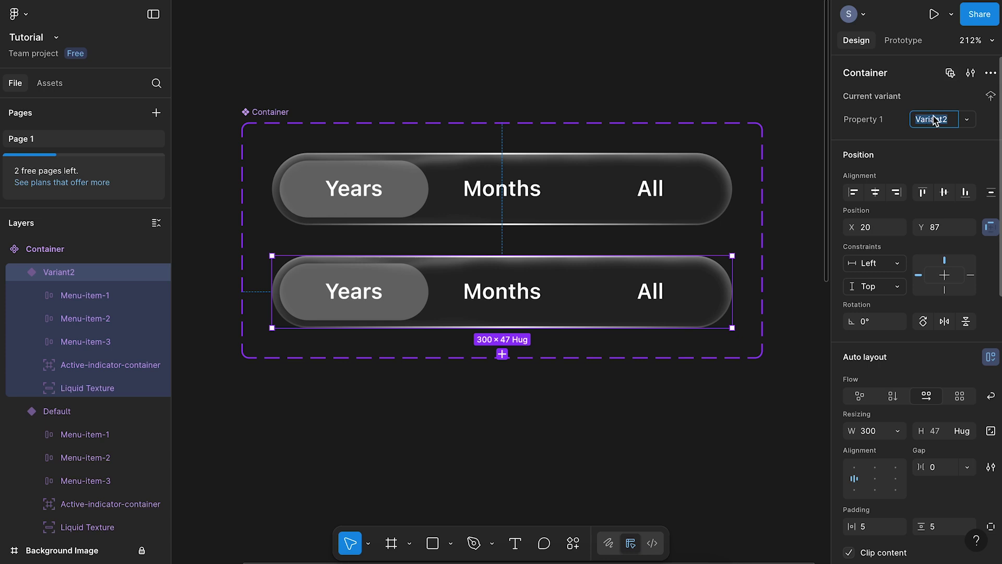
Name the second variant Months and rename the variant property Tab
text(Months)
key(shift+Tab)
text(T)
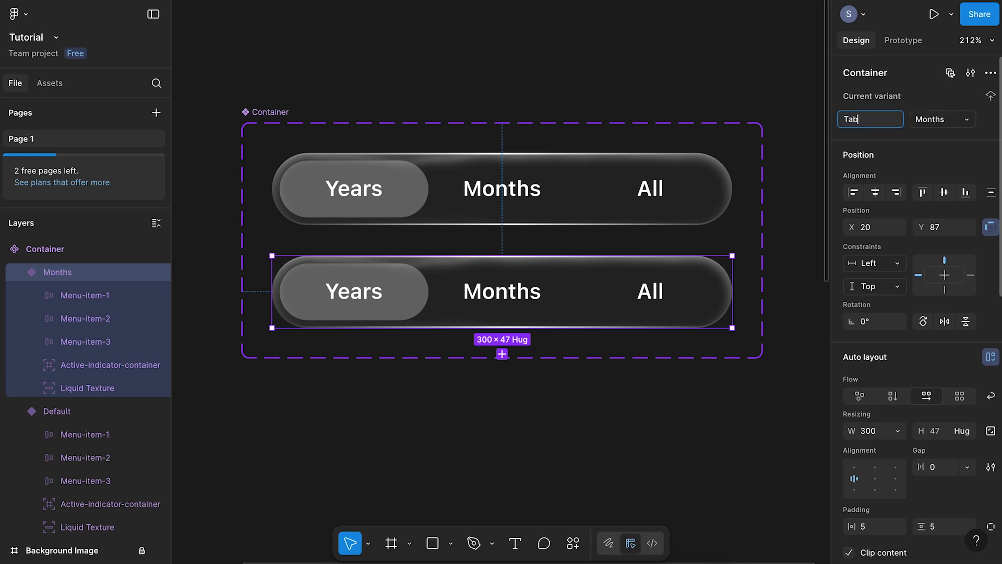
key(Return)
Set the first variant's Tab value to Years
click(591, 165)
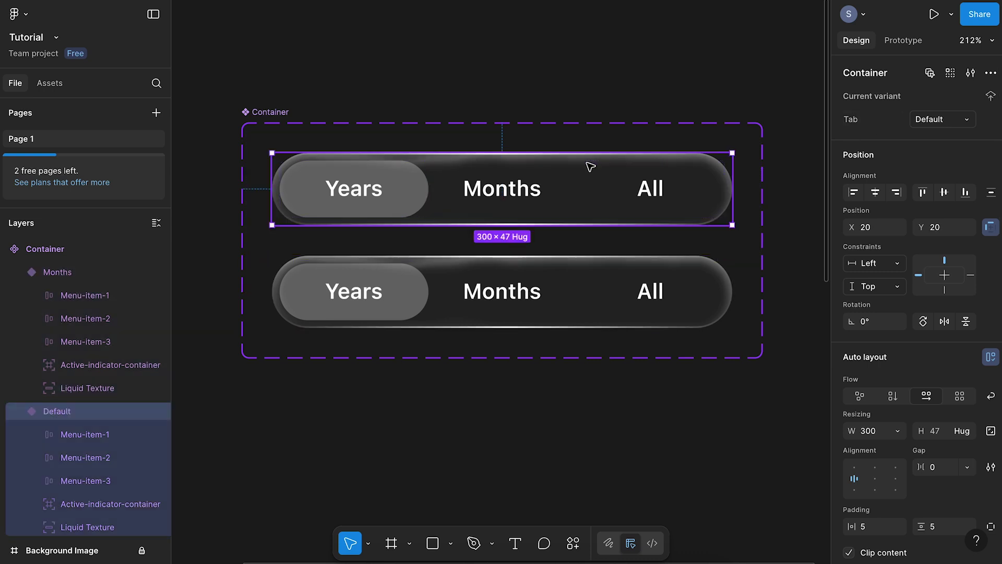
click(934, 120)
text(Years)
key(Return)
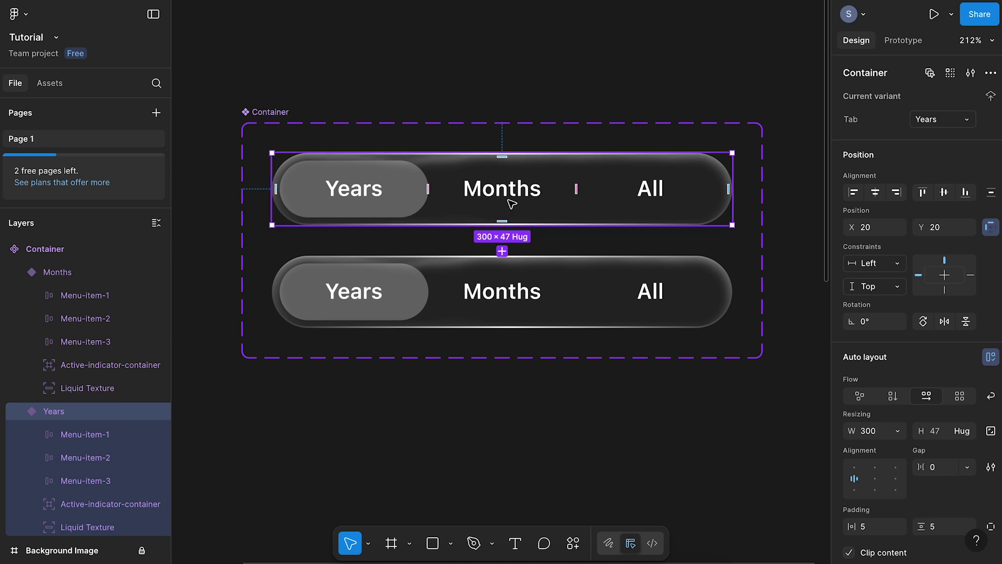
Center the Active-indicator-container horizontally in the Months variant so it sits behind the Months label
click(450, 295)
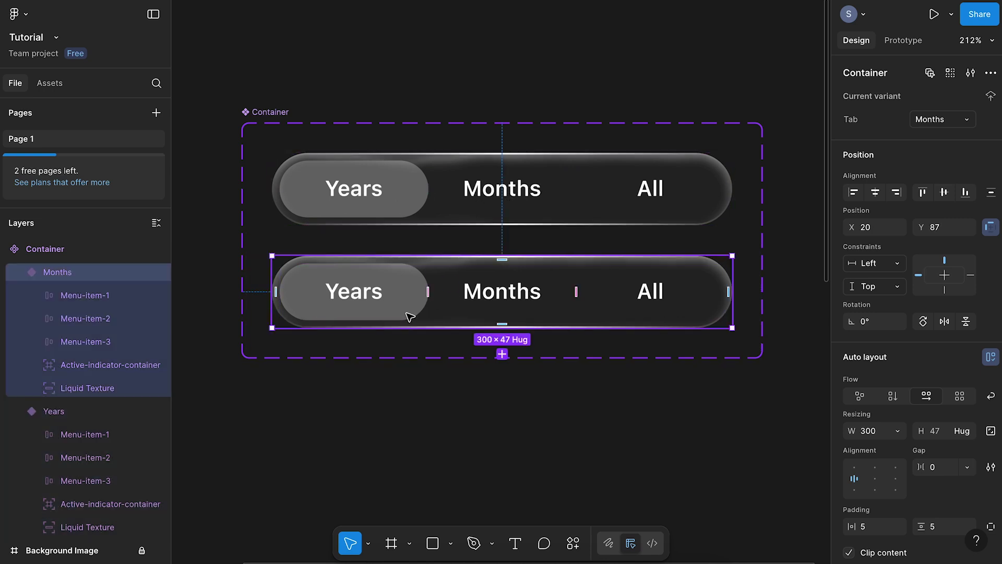
click(117, 368)
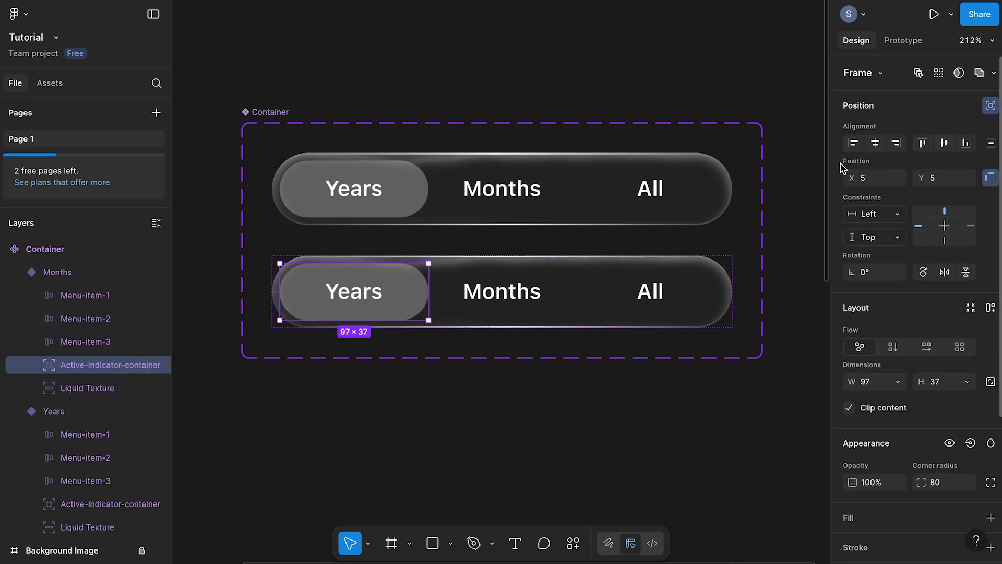
click(875, 145)
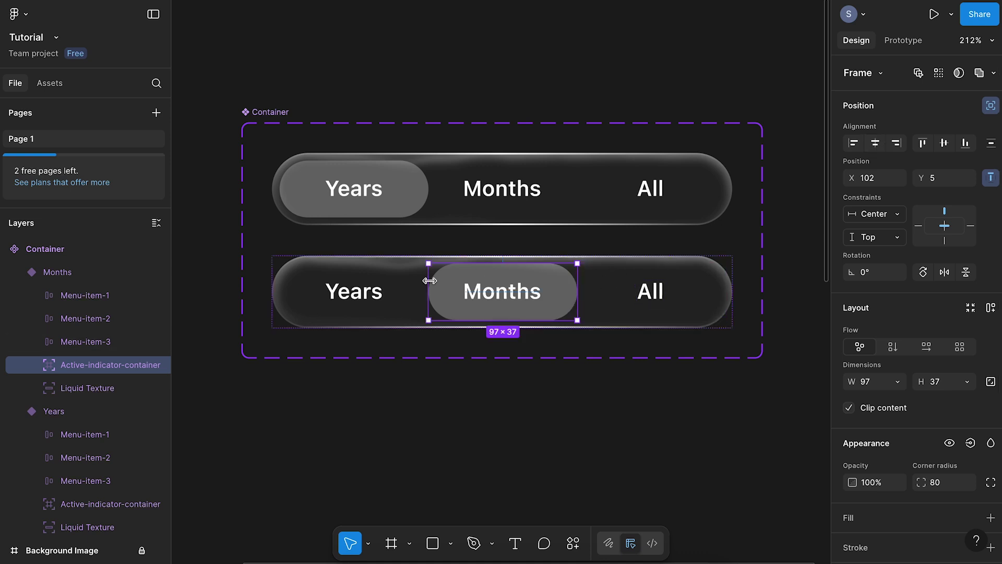
Add a third variant of the Container based on the Months variant
click(358, 251)
click(499, 319)
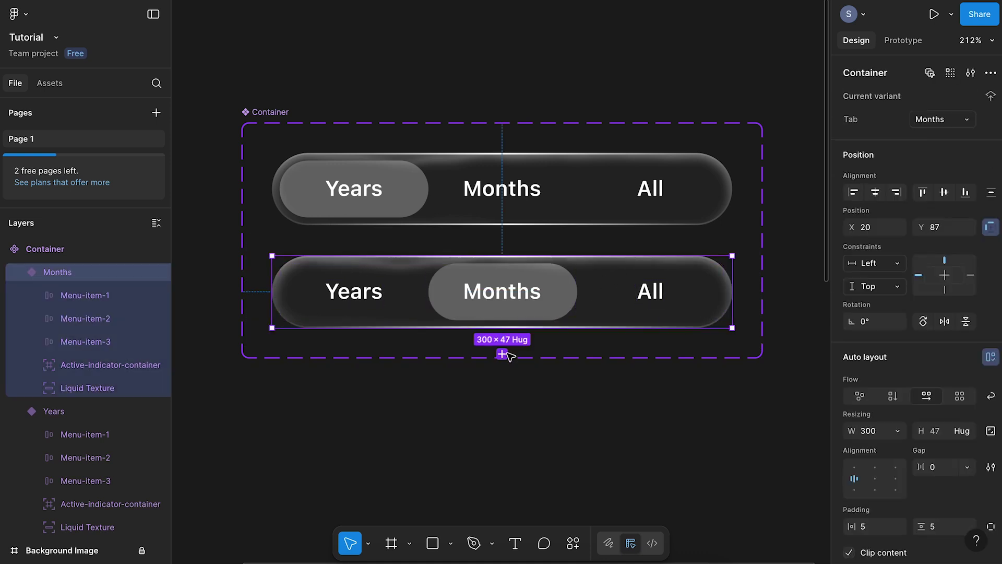
key(ctrl+d)
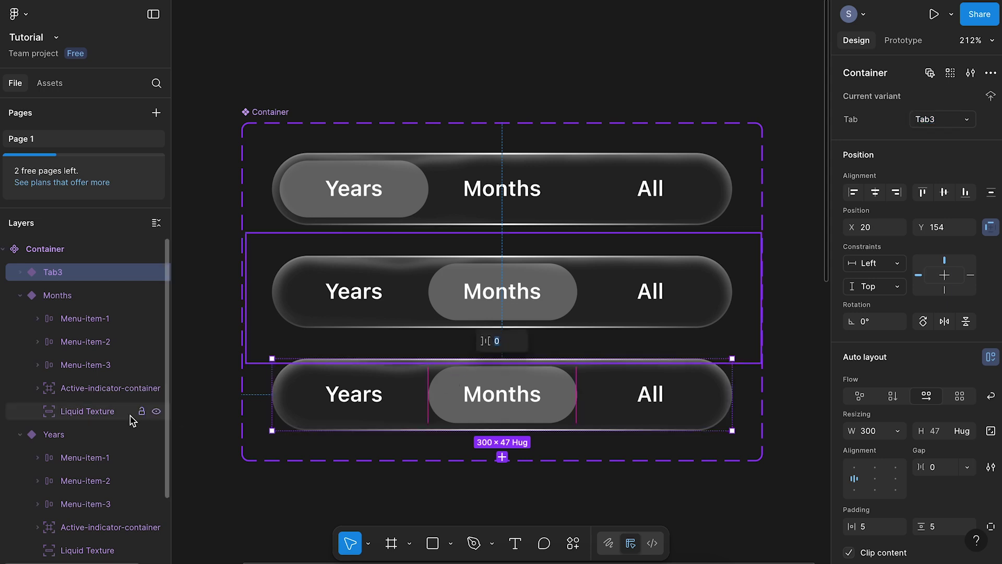
Right-align the third variant's Active-indicator-container and nudge it to X 198 so it sits behind the All label
click(20, 272)
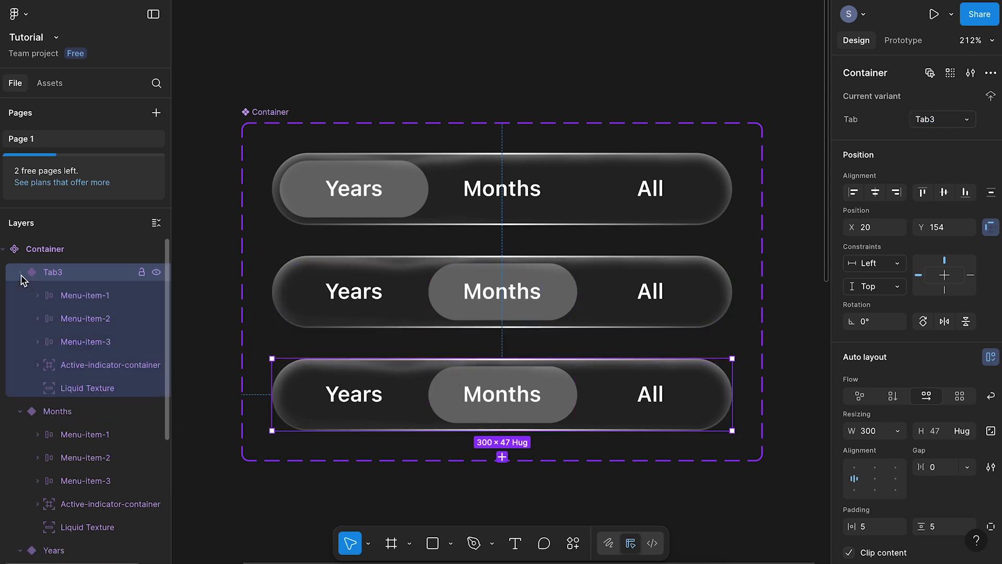
click(92, 365)
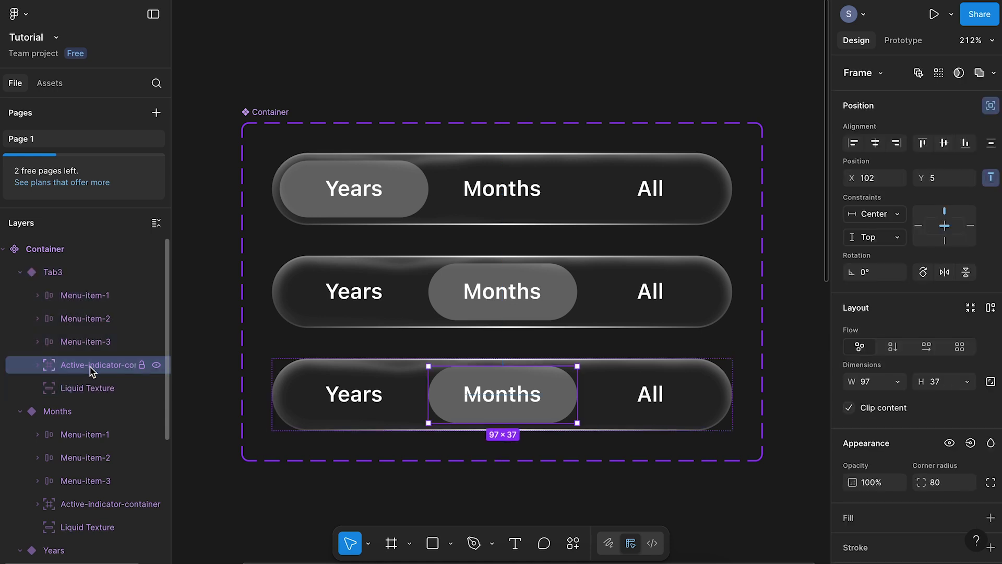
click(896, 142)
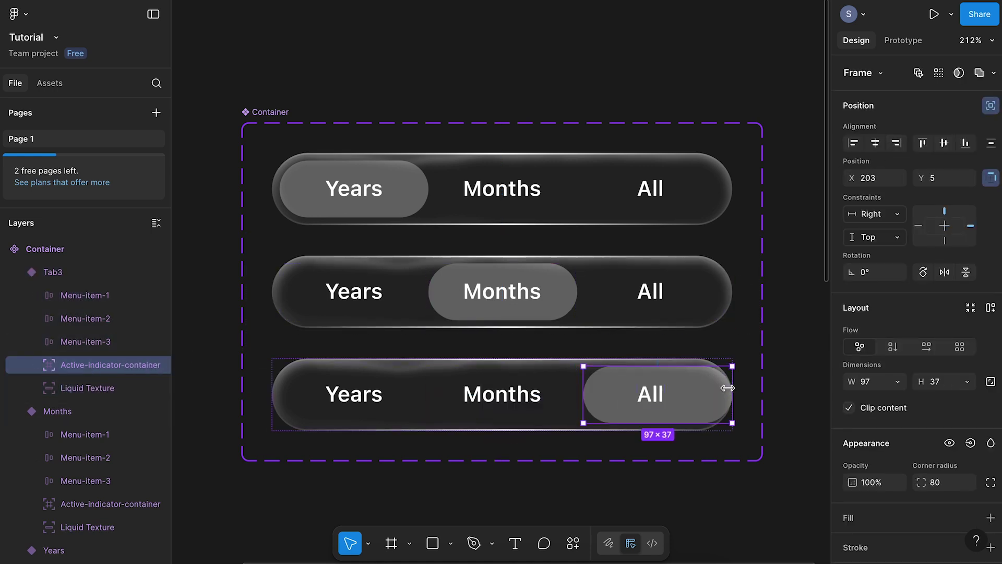
key(Left)
key(Left)
key(Left)
key(Left)
key(Left)
key(Left)
key(Left)
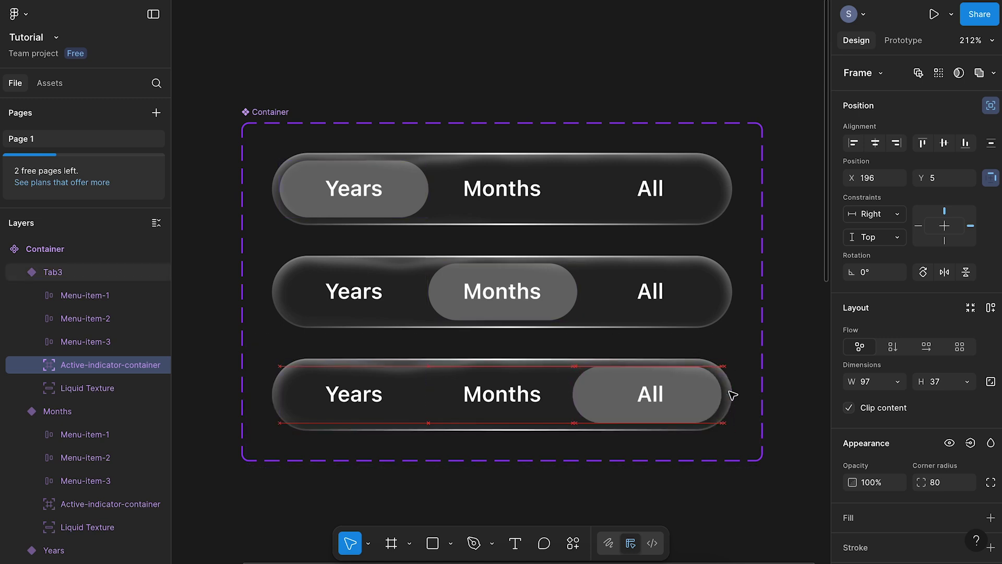
key(Right)
key(Right)
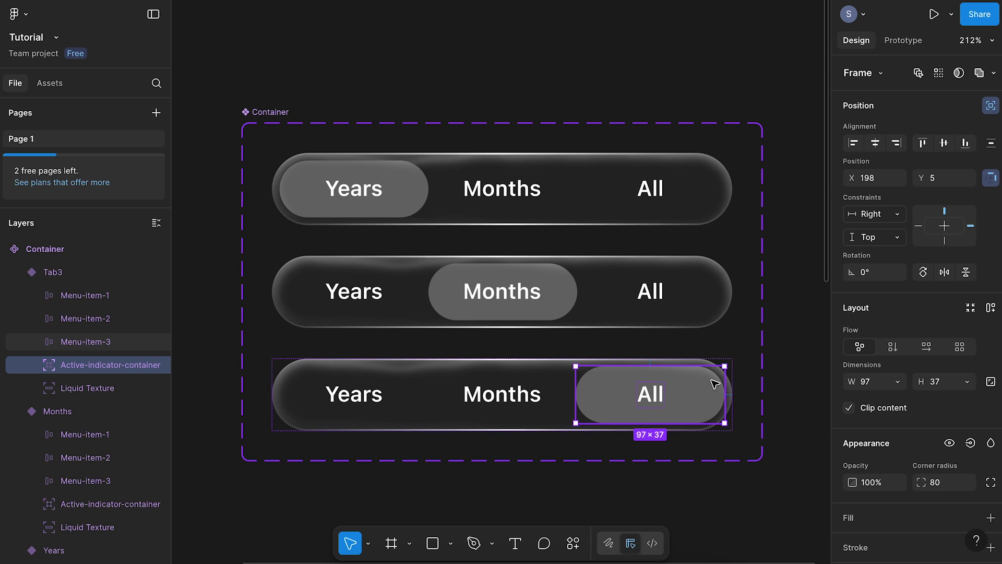
Link the Years variant's Months item on click to the Months variant, using Smart animate and a custom spring with stiffness 200, damping 15, mass 1
click(904, 41)
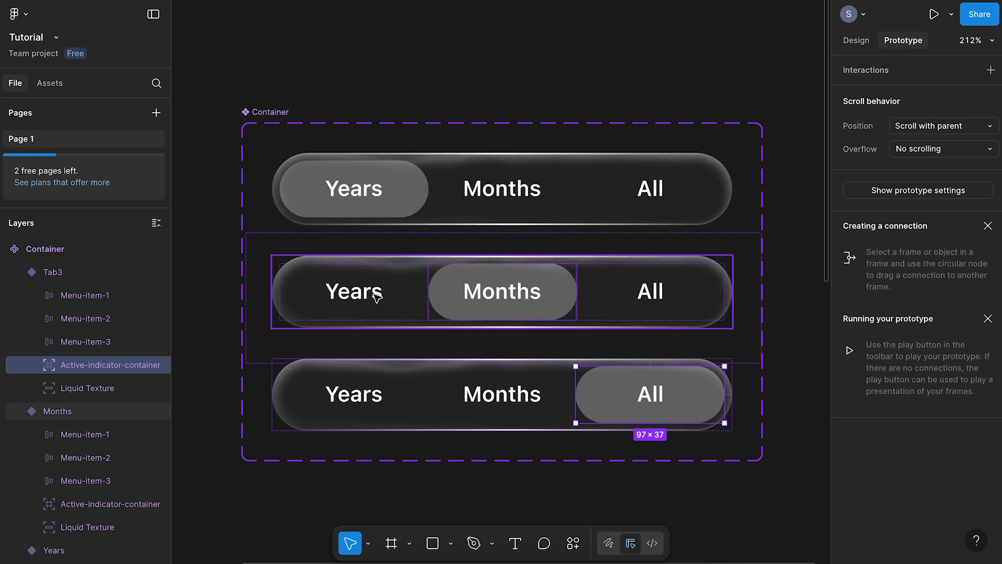
double_click(504, 190)
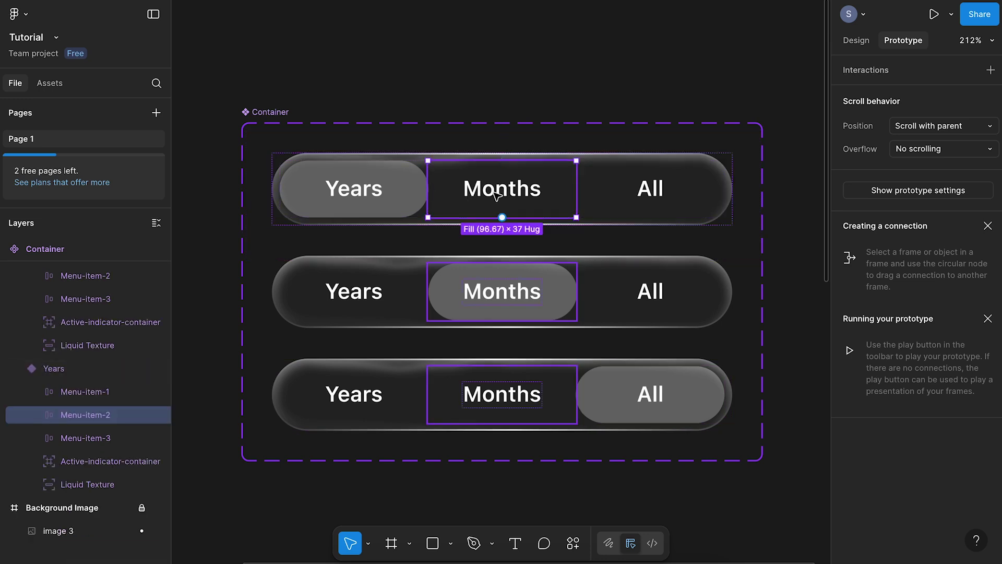
drag(503, 214, 464, 264)
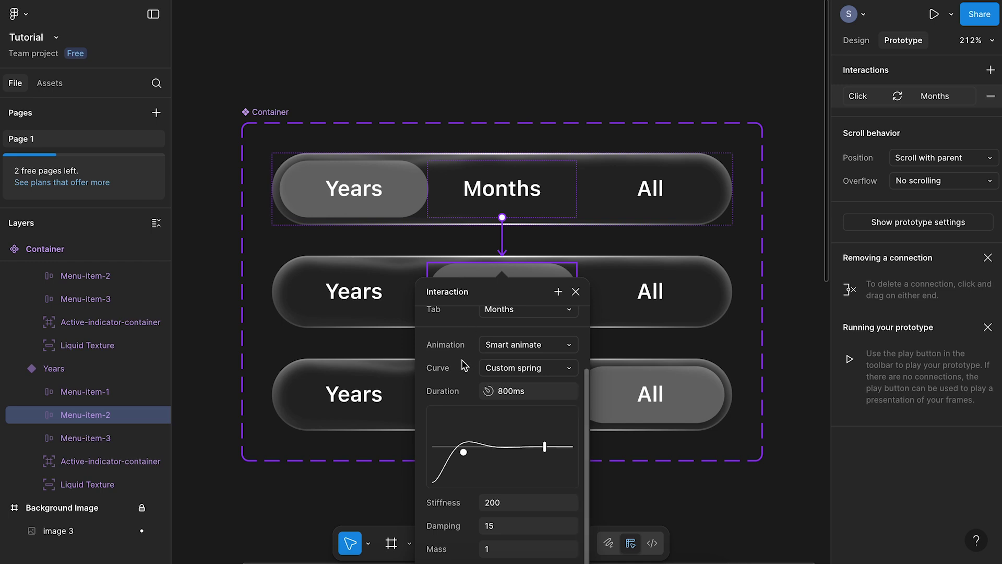
scroll(463, 366, up, 3)
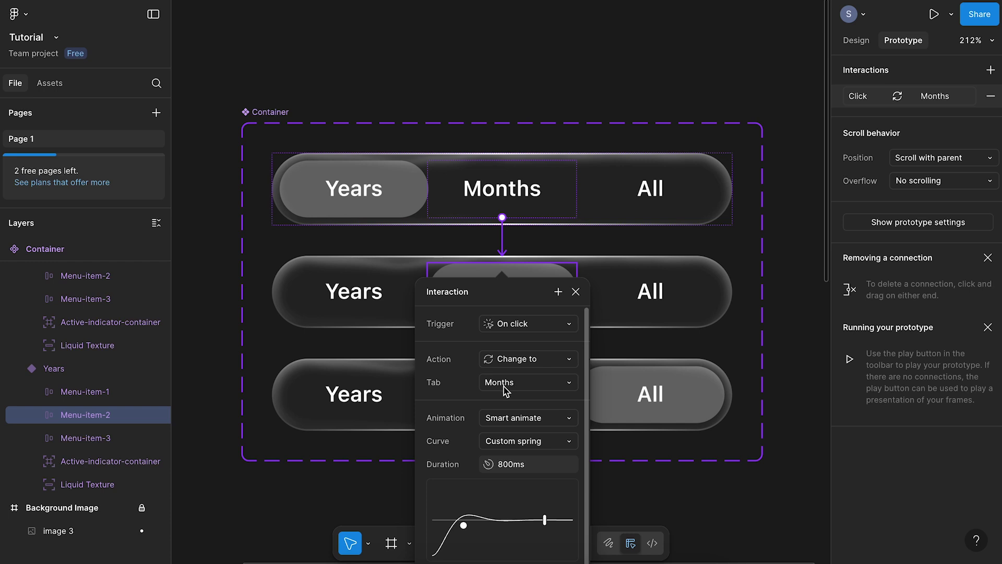
scroll(468, 402, down, 3)
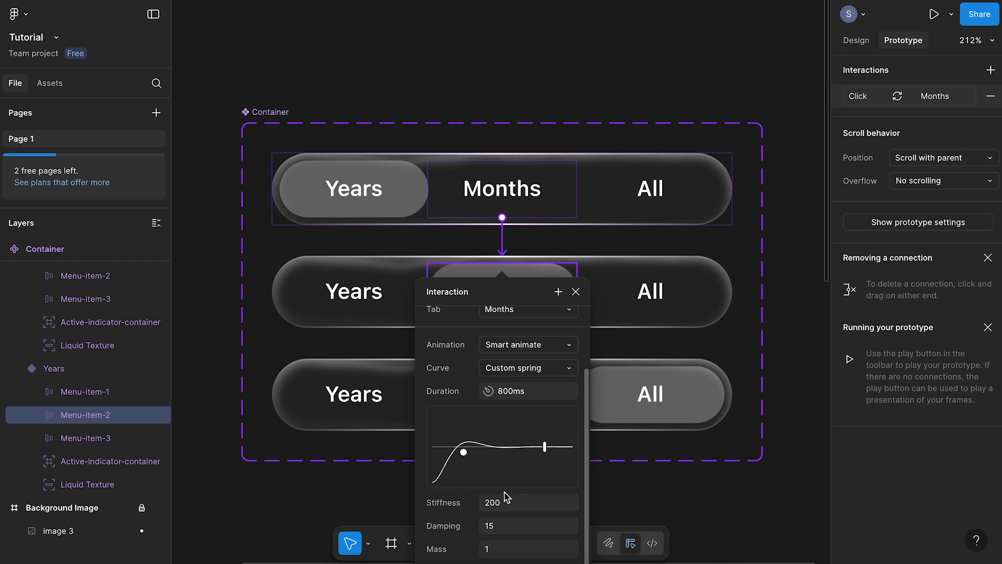
Link the Years variant's All item to the third variant, and the Months variant's Years and All items to their matching variants
click(662, 190)
drag(652, 219, 627, 298)
click(424, 305)
drag(428, 294, 503, 188)
click(601, 280)
drag(726, 291, 470, 374)
Link the third variant's Months and Years items to their matching variants
click(502, 381)
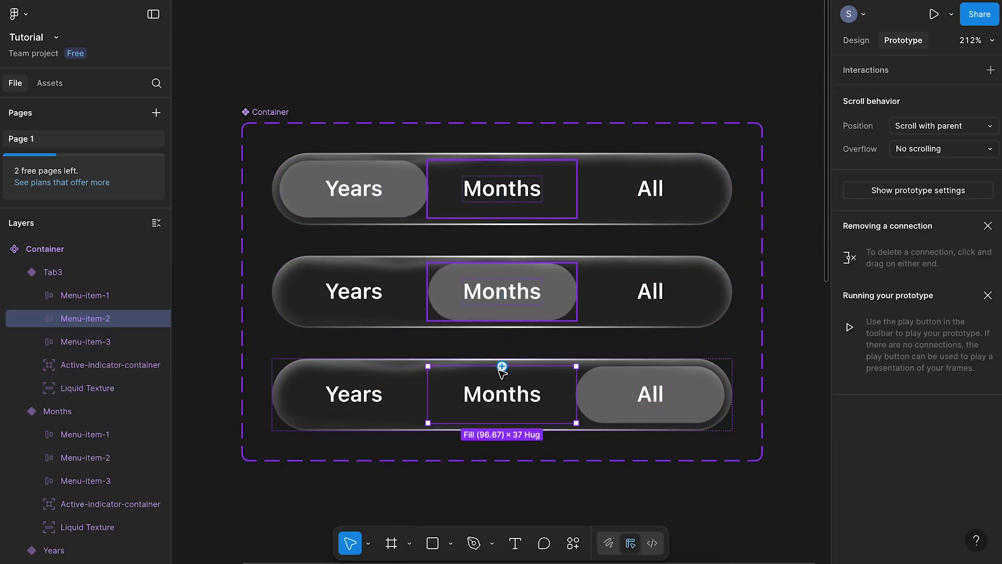
click(366, 376)
drag(354, 366, 402, 321)
click(461, 72)
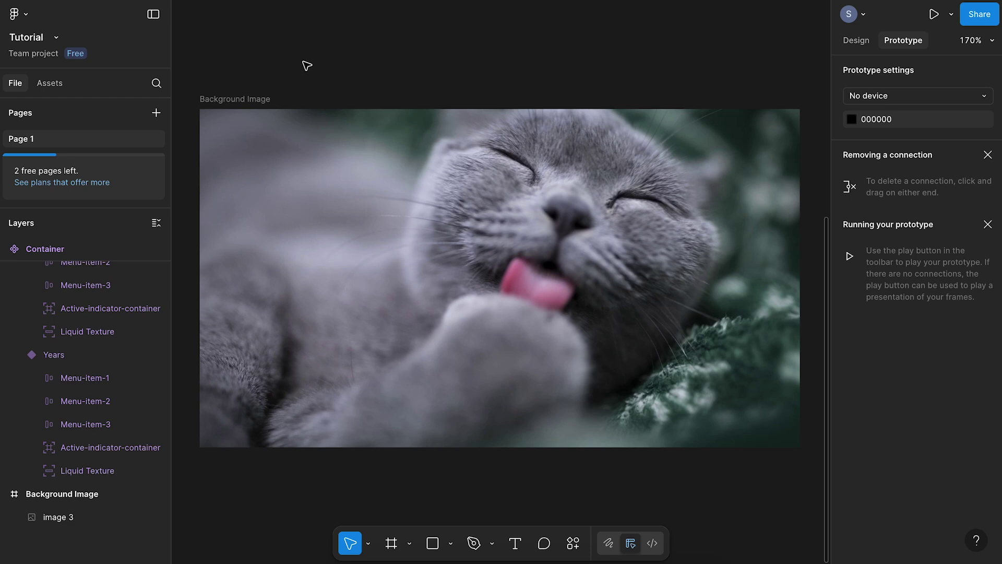
Paste a Container instance into the Background Image frame and center it horizontally and vertically
click(250, 98)
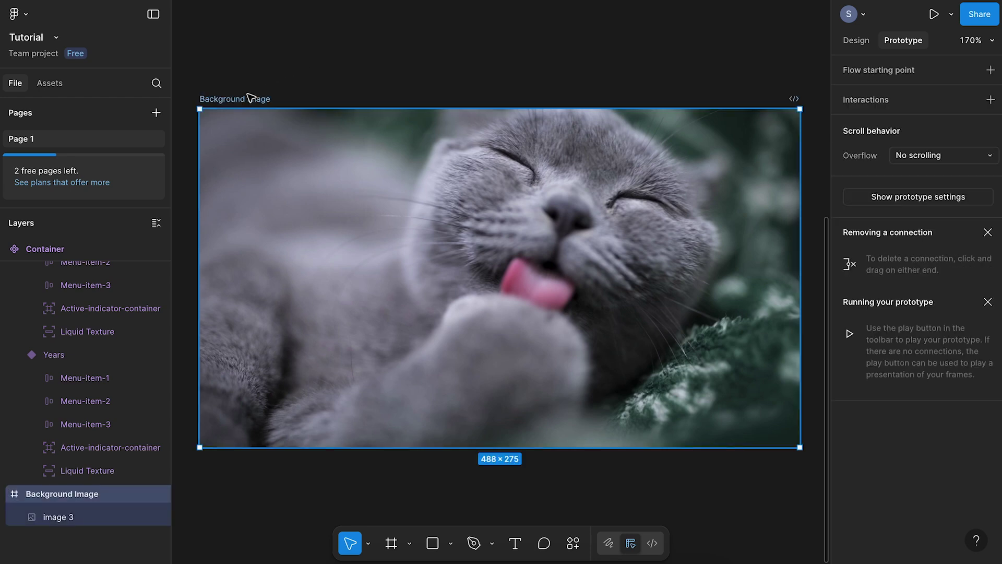
key(ctrl+v)
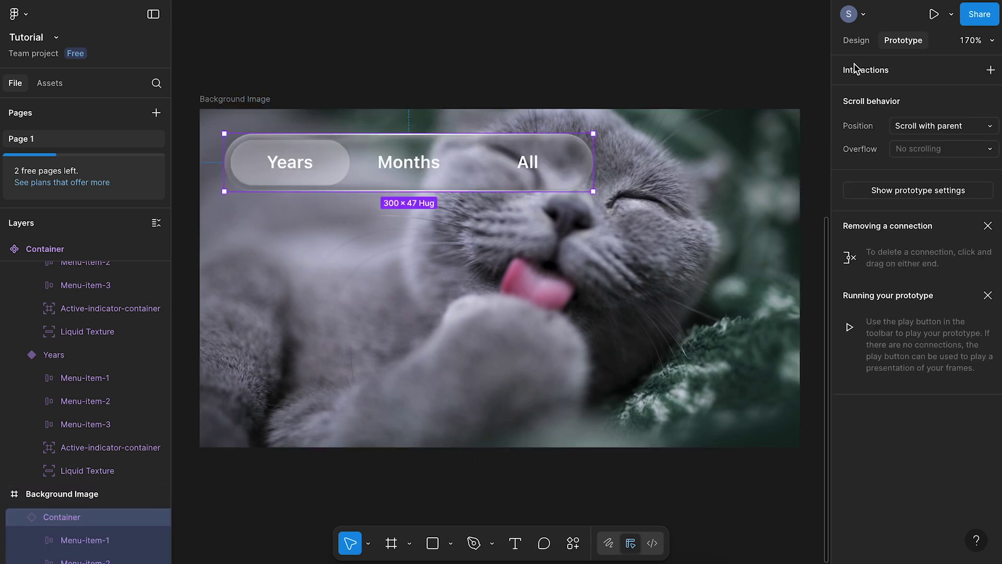
click(857, 41)
click(876, 183)
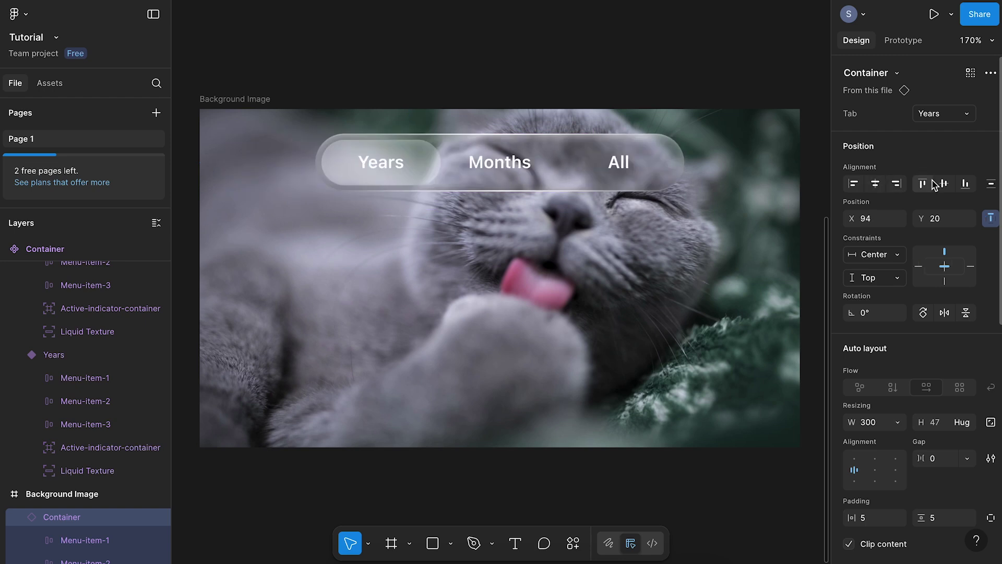
click(945, 184)
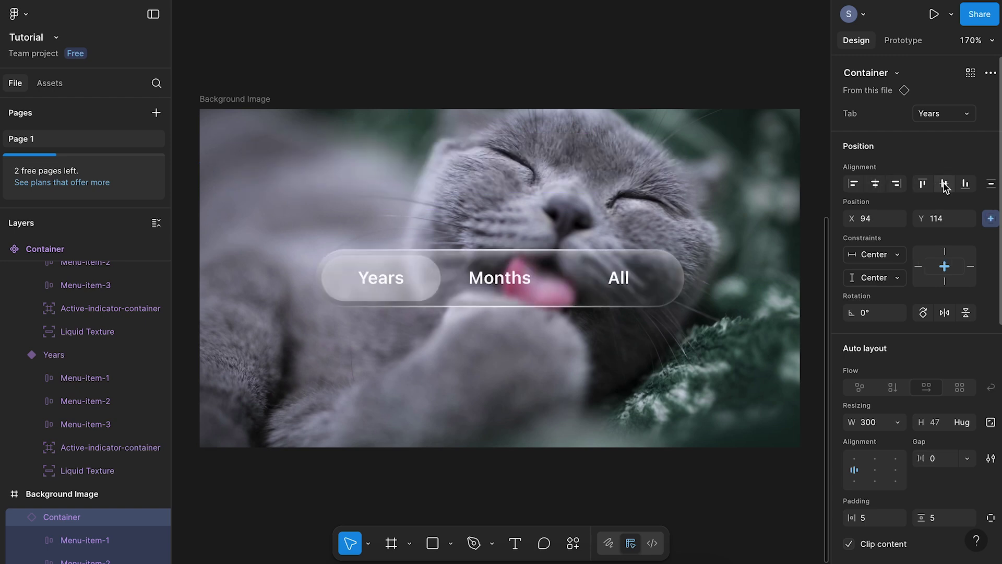
Run the Background Image frame as a prototype and test switching between Years, Months and All
click(259, 101)
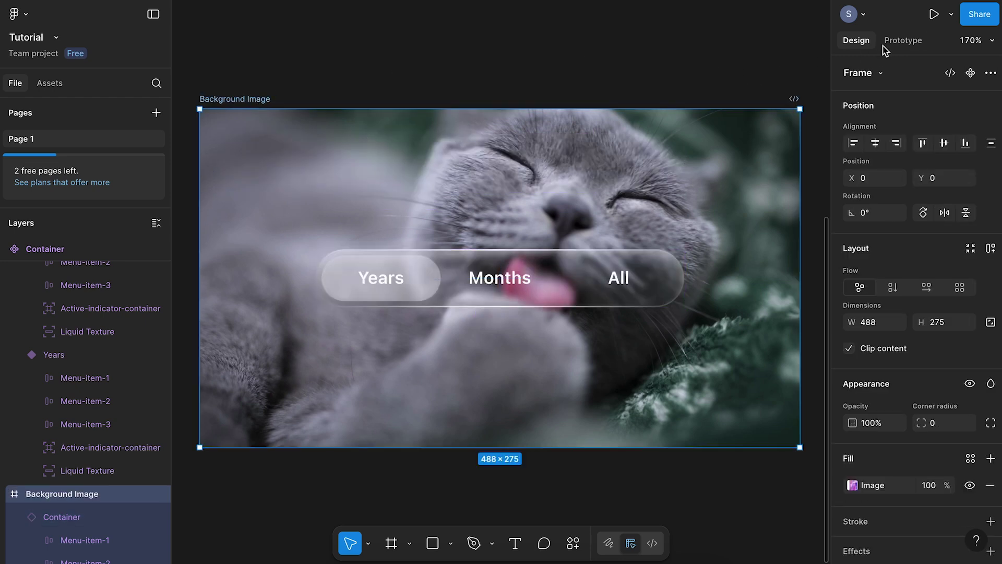
click(934, 15)
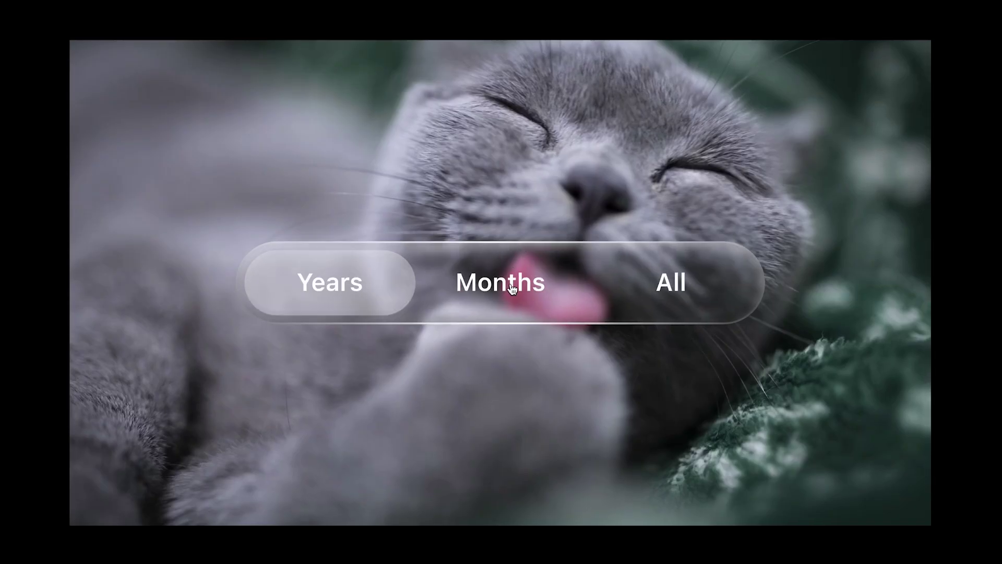
click(514, 279)
click(638, 283)
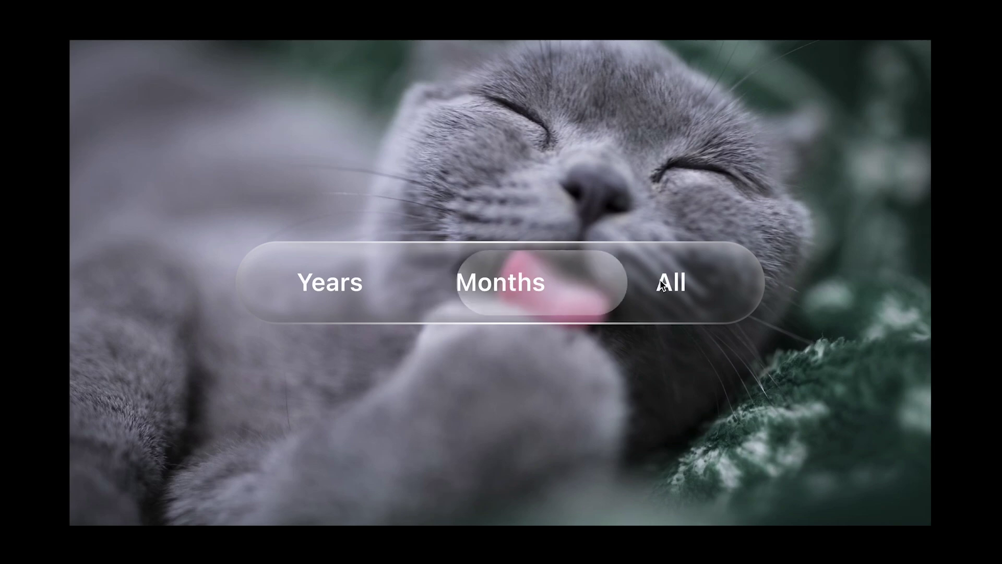
click(504, 293)
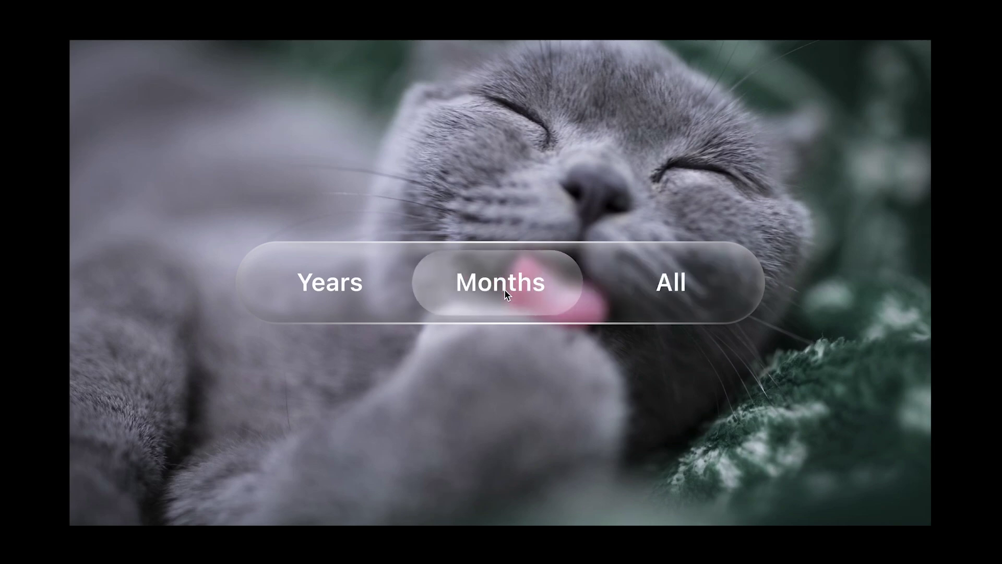
click(330, 290)
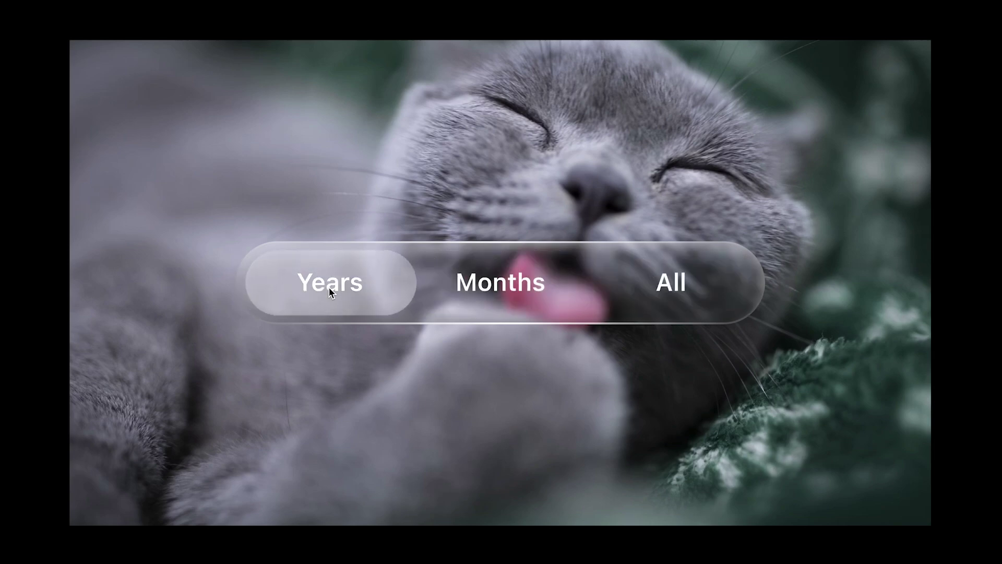
click(499, 284)
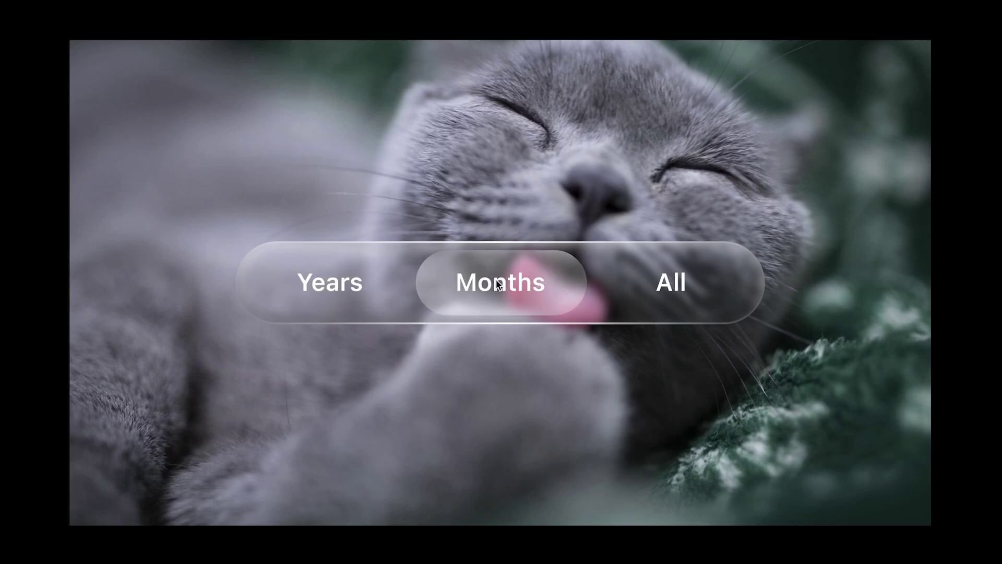
click(657, 272)
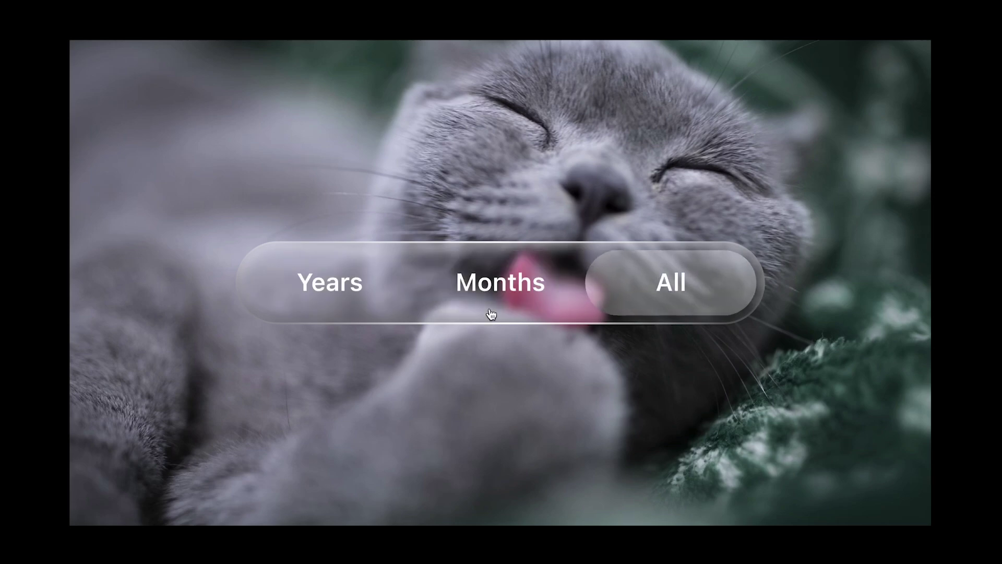
click(495, 291)
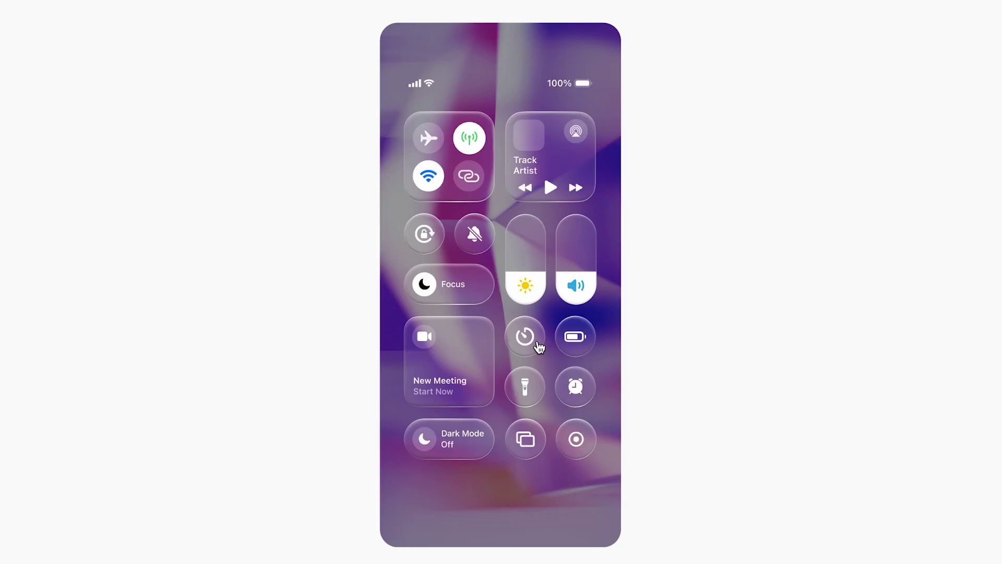
click(539, 343)
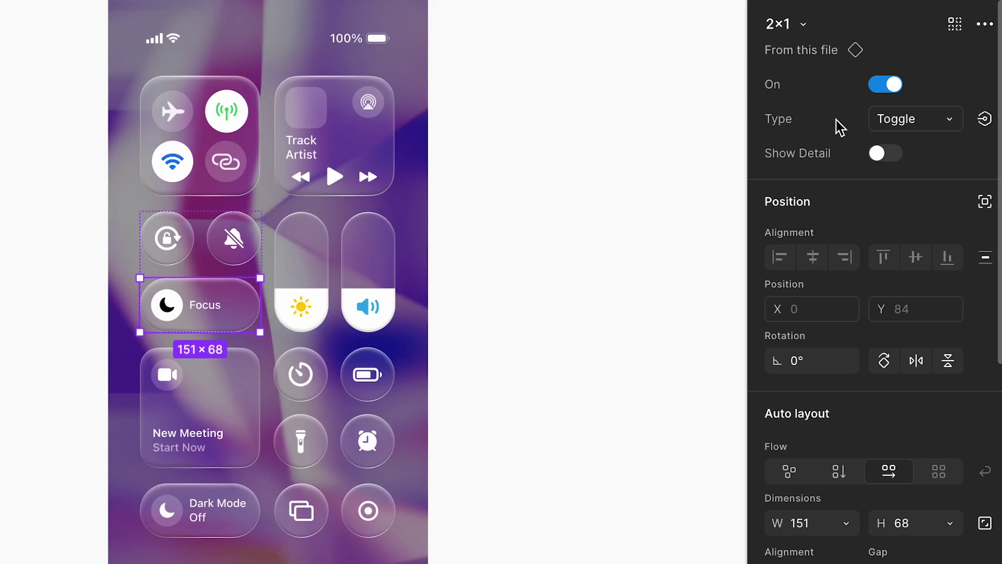
click(894, 89)
click(894, 90)
click(917, 119)
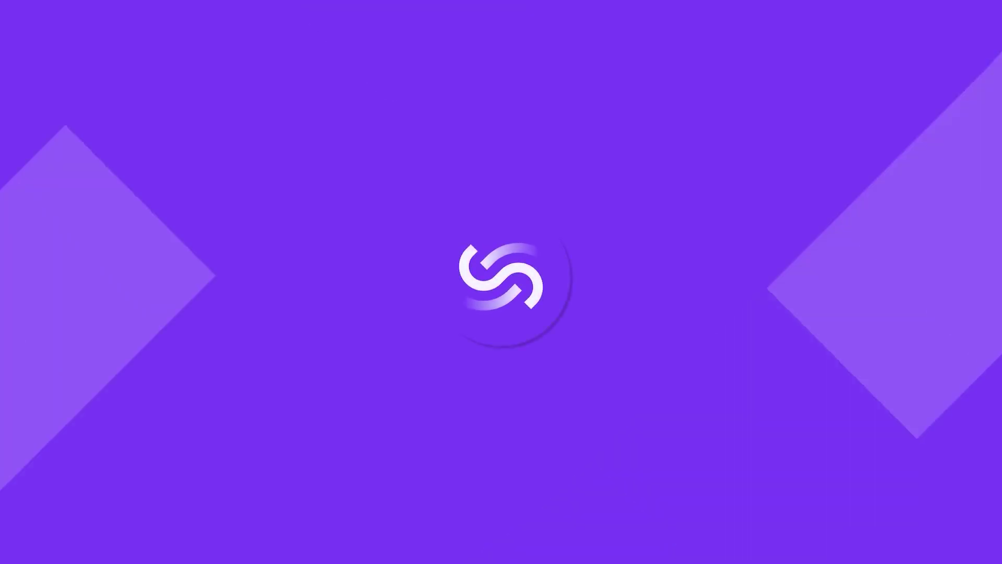